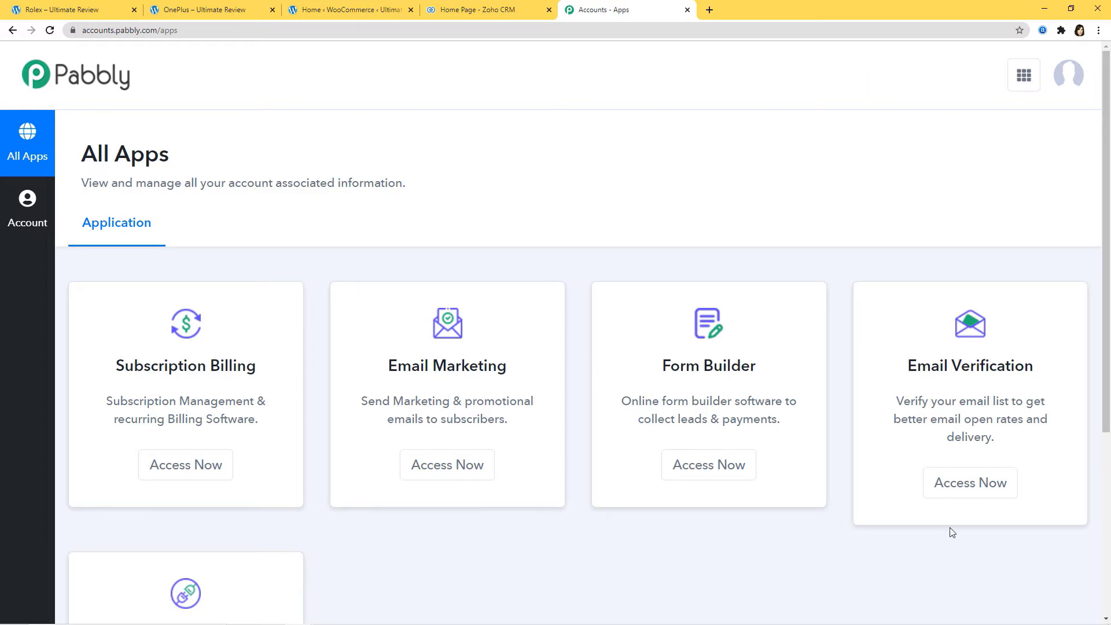
# - Open the Connect app's dashboard, which lists the 14 existing workflows
pyautogui.scroll(-4, 898, 509)
pyautogui.scroll(-1, 898, 509)
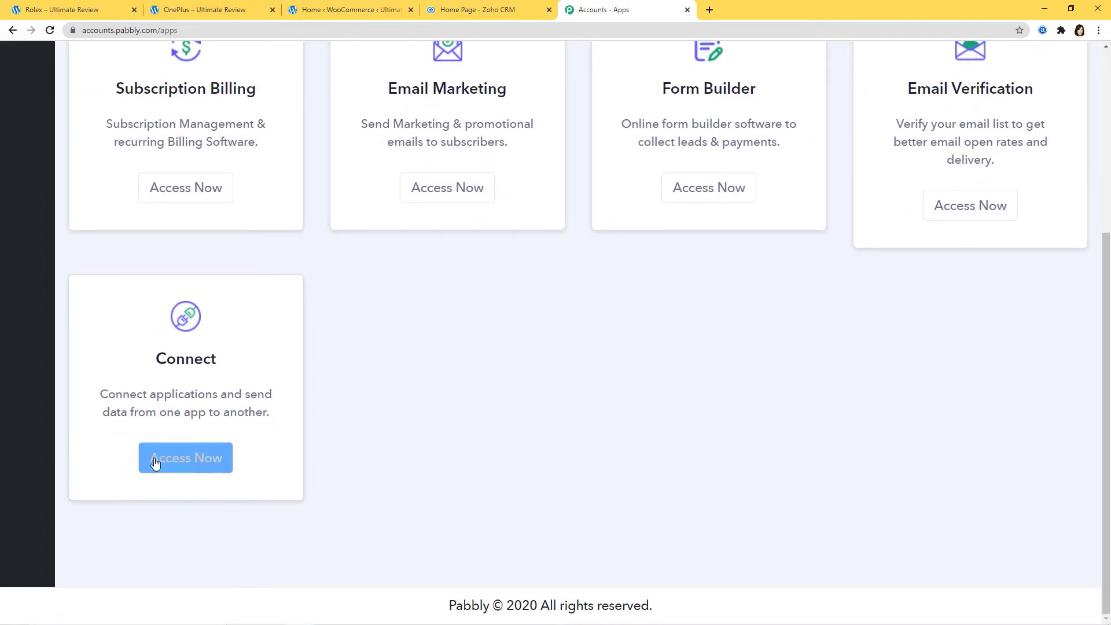
pyautogui.click(177, 464)
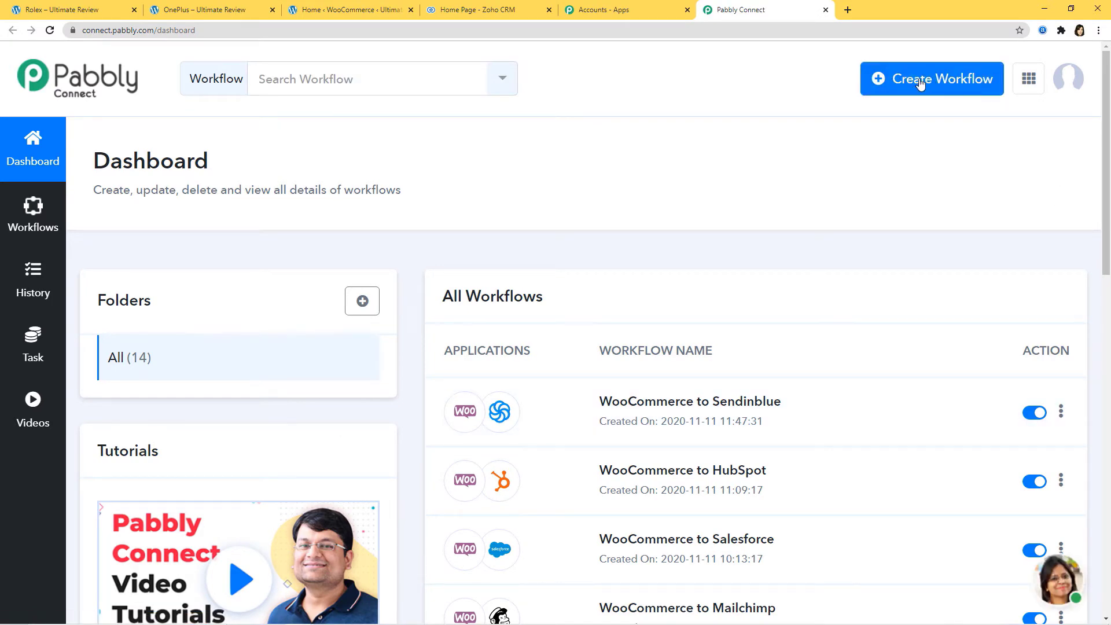
# - Create a new workflow named 'Facebook Lead Ads to ClickSend'
pyautogui.click(938, 81)
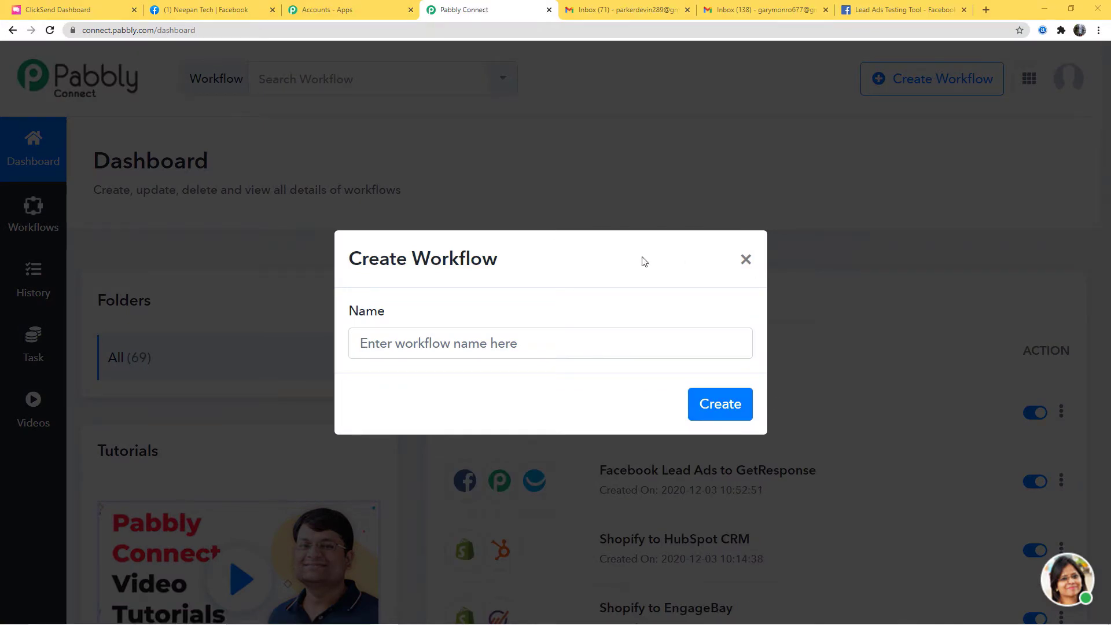
pyautogui.click(508, 349)
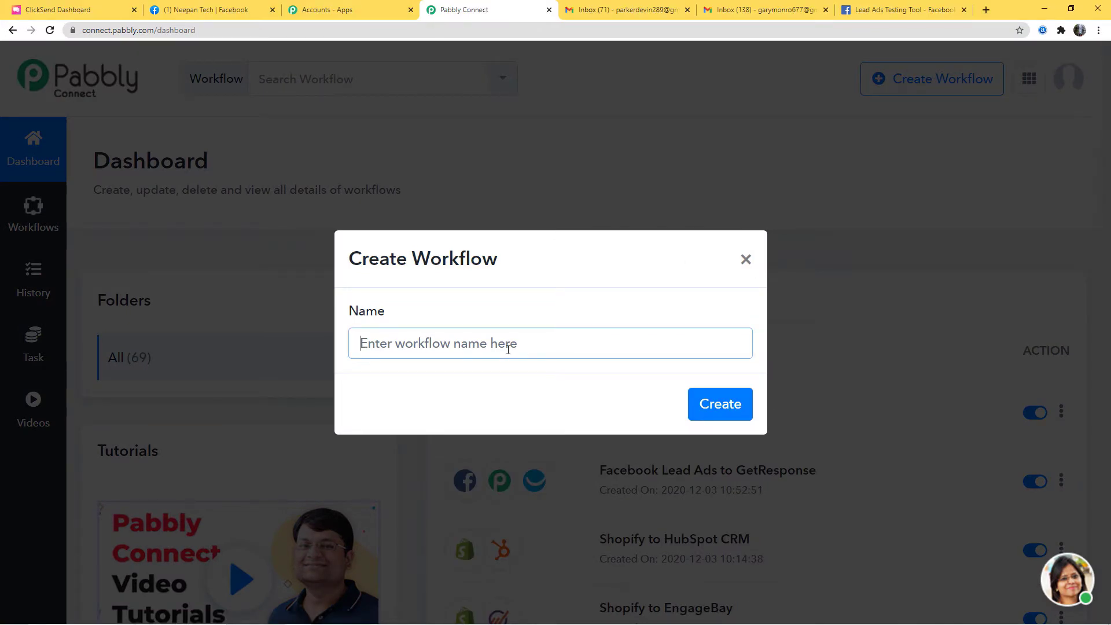
pyautogui.write('Faceboo')
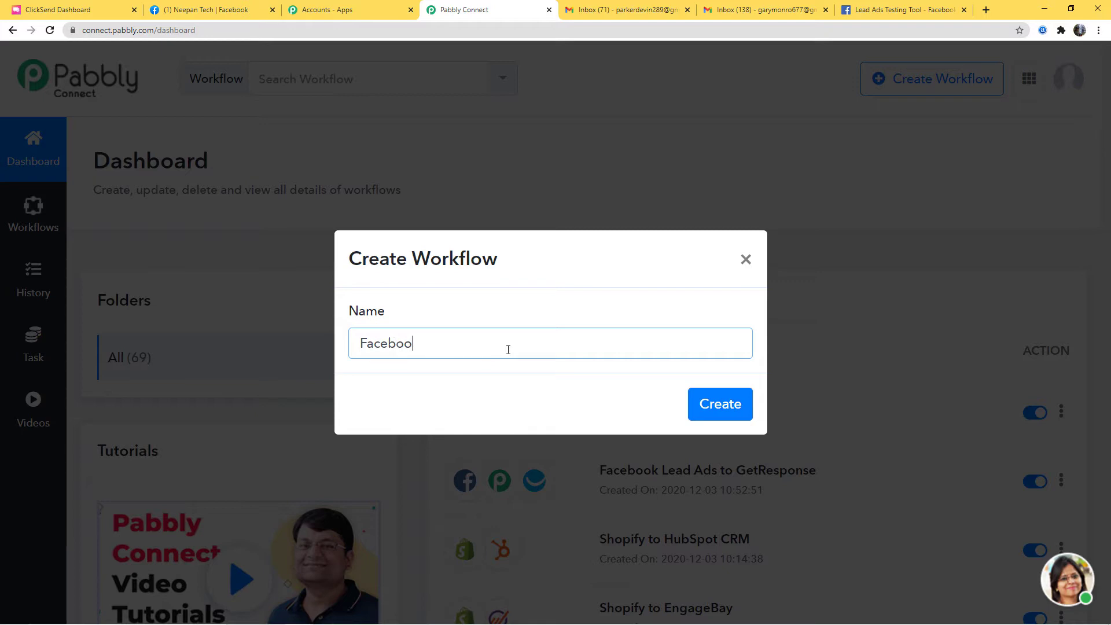
pyautogui.write('k Lead Ads to ClickSend')
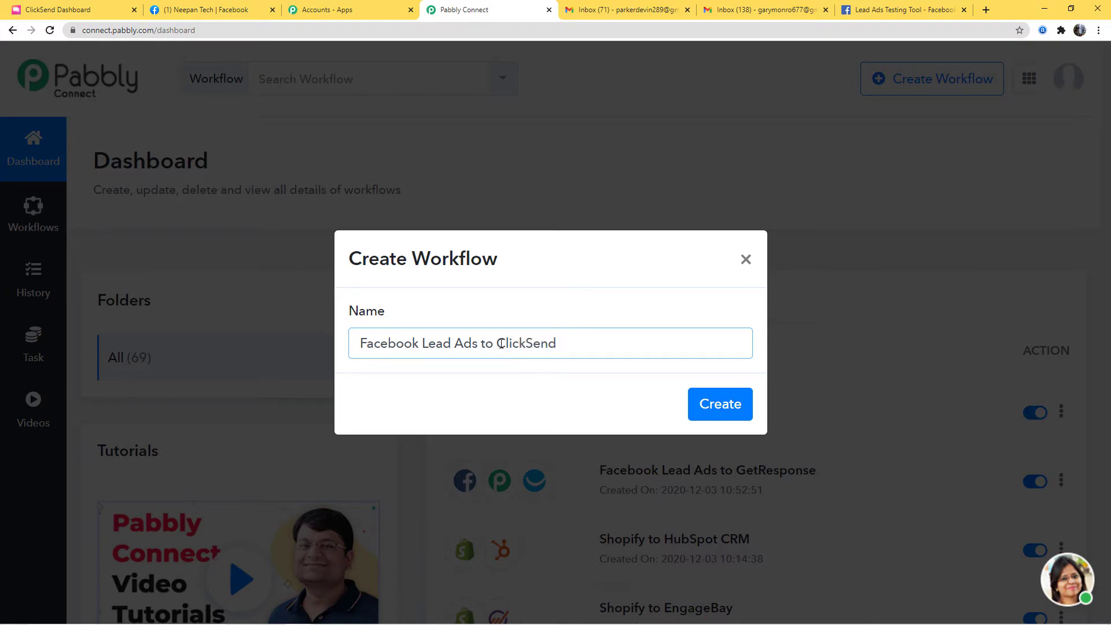
pyautogui.click(745, 411)
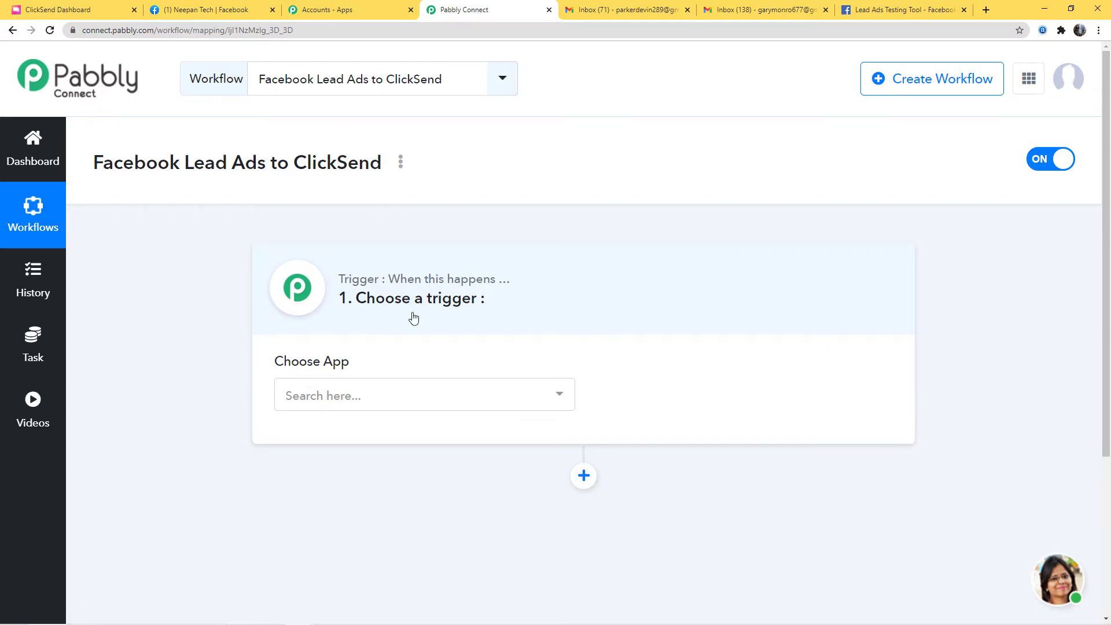
# - Set the trigger app to Facebook Lead Ads with the New Lead trigger event
pyautogui.click(373, 398)
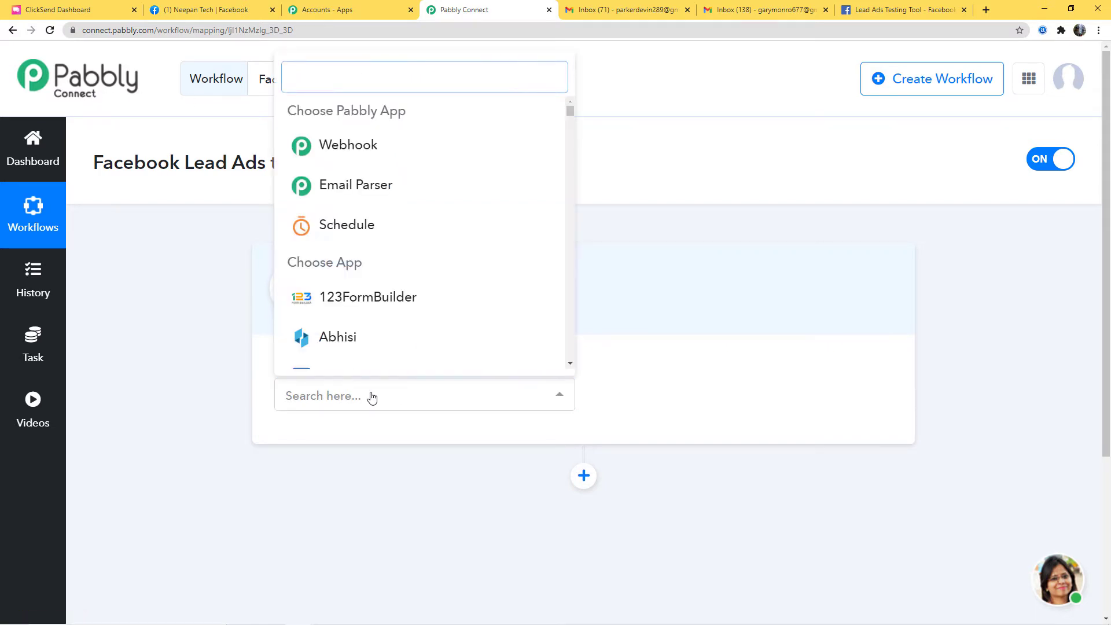
pyautogui.write('Face')
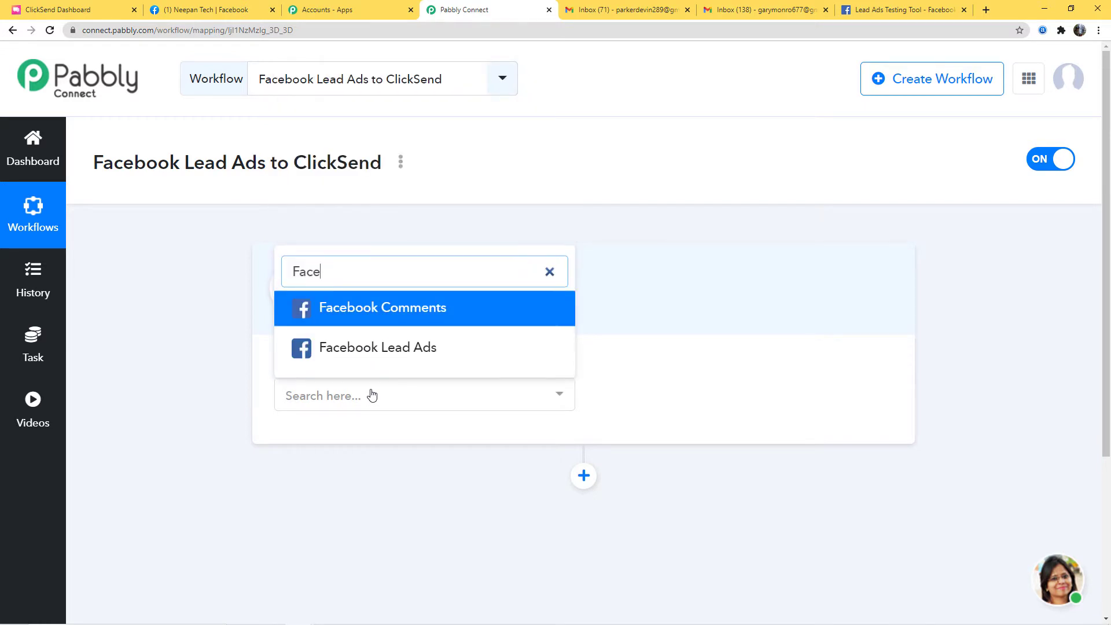
pyautogui.click(430, 359)
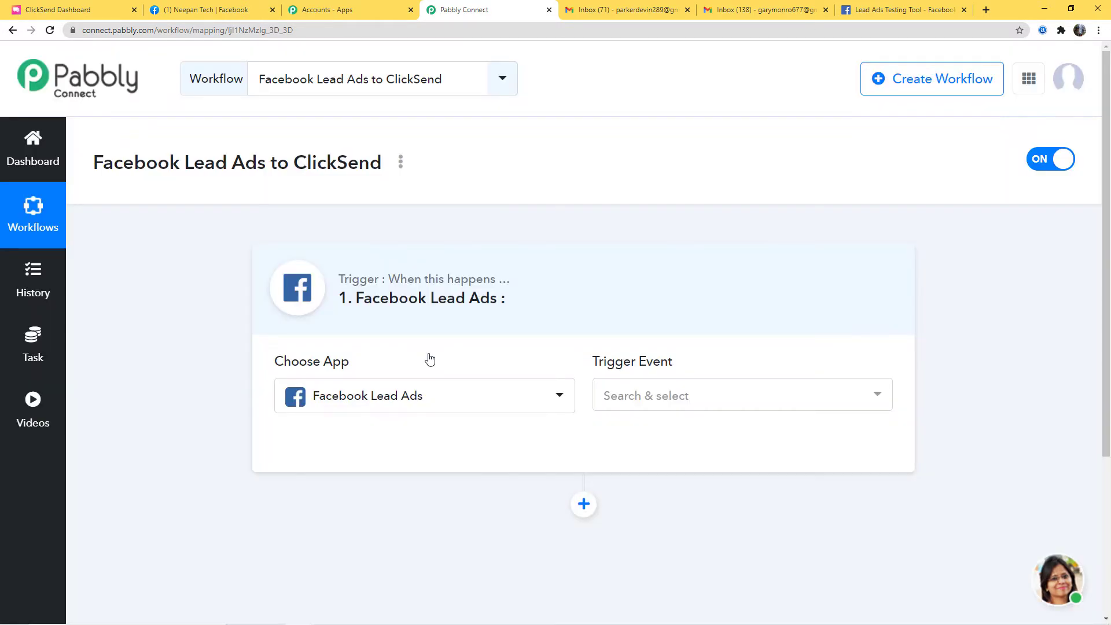
pyautogui.click(714, 403)
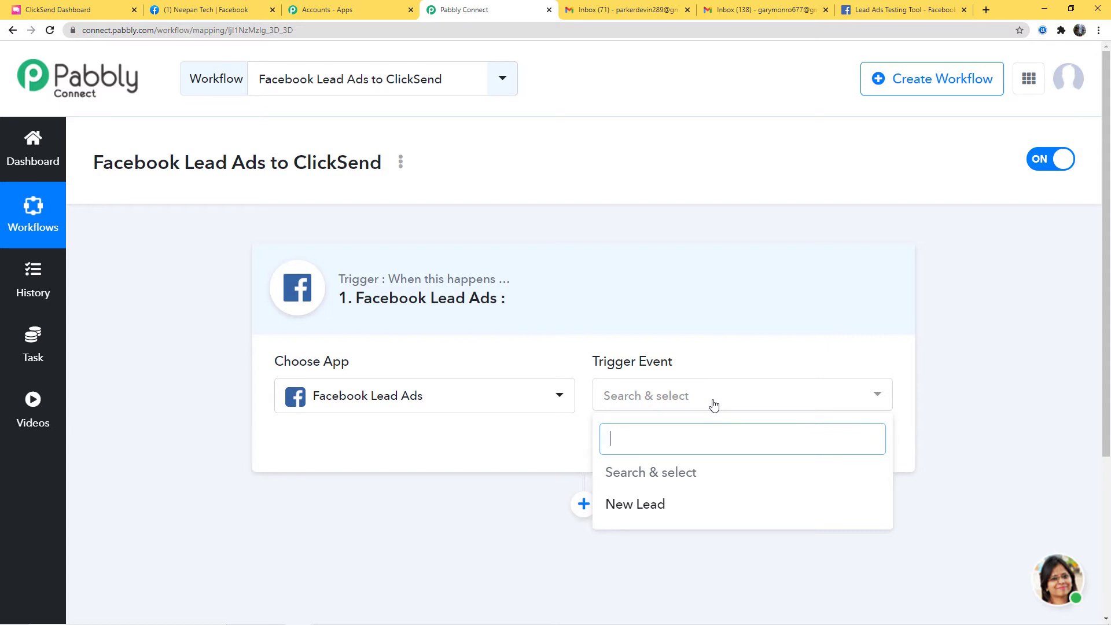
pyautogui.click(648, 506)
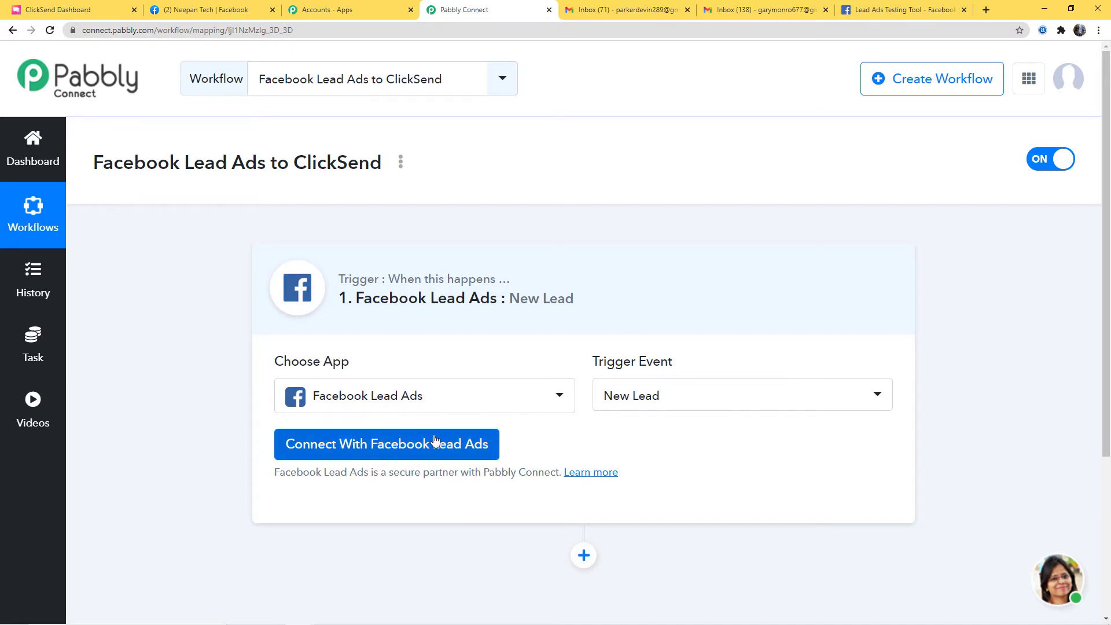
# - Authorize Facebook Lead Ads using new credentials and confirm the success message
pyautogui.click(405, 443)
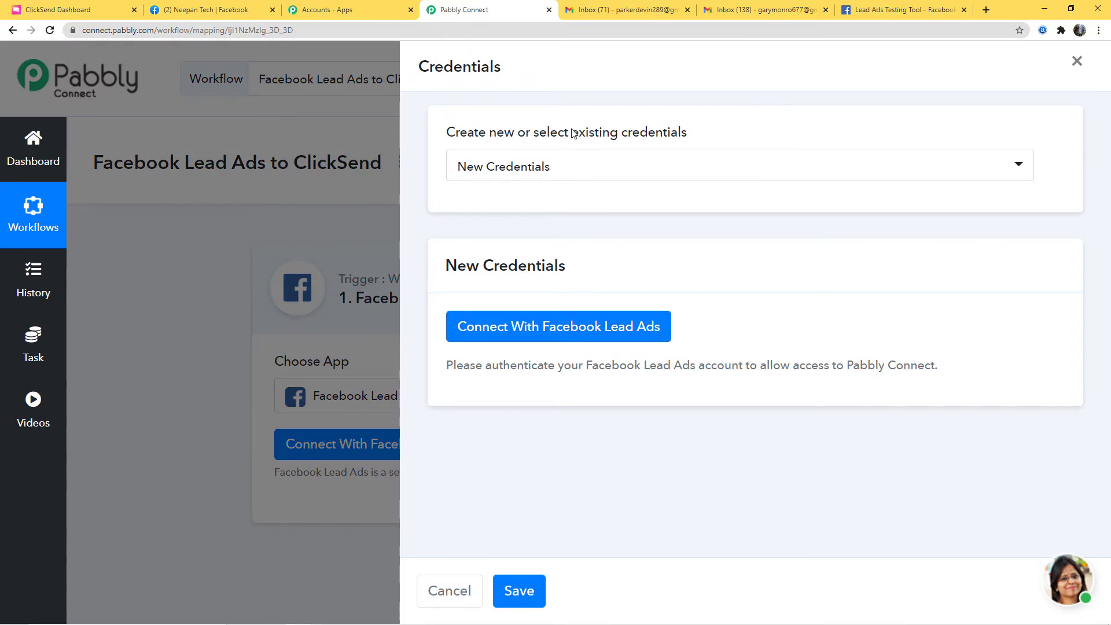
pyautogui.click(608, 168)
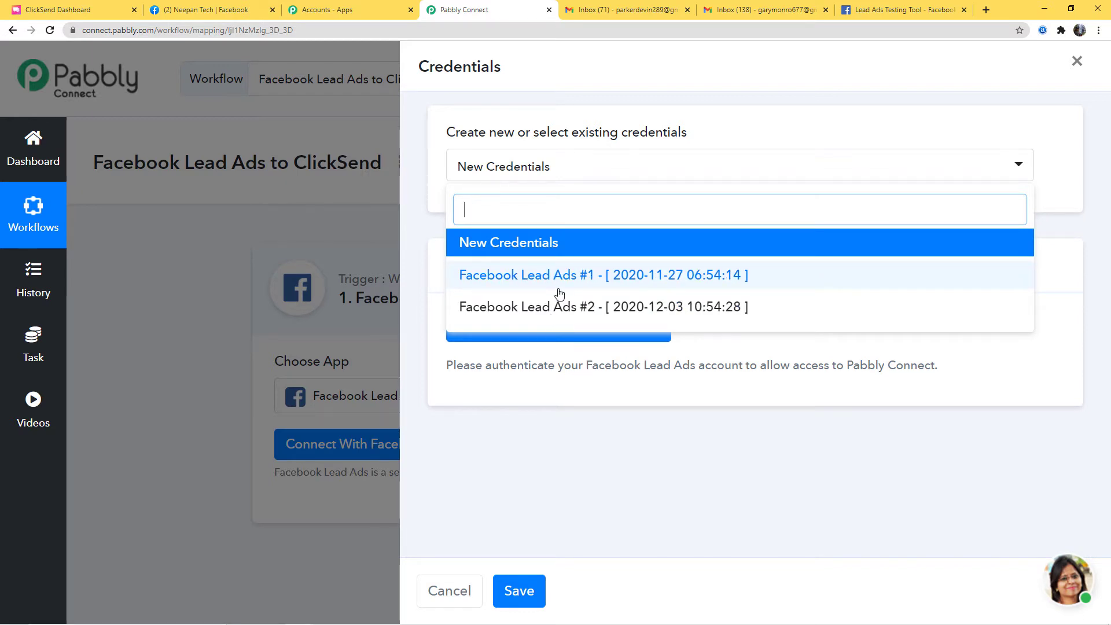
pyautogui.click(544, 244)
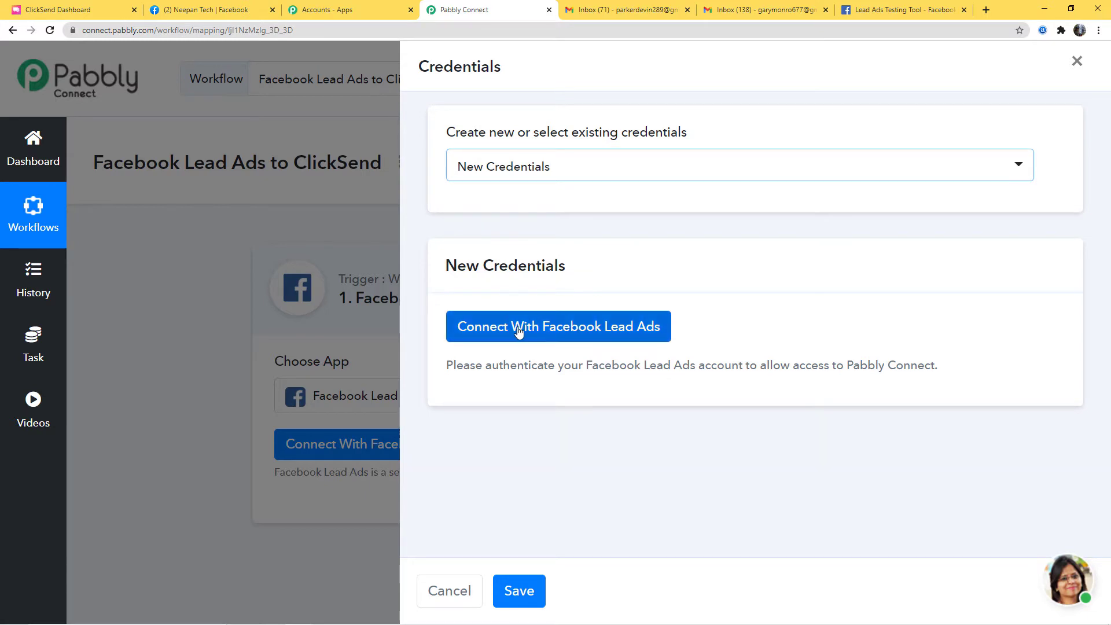
pyautogui.click(571, 327)
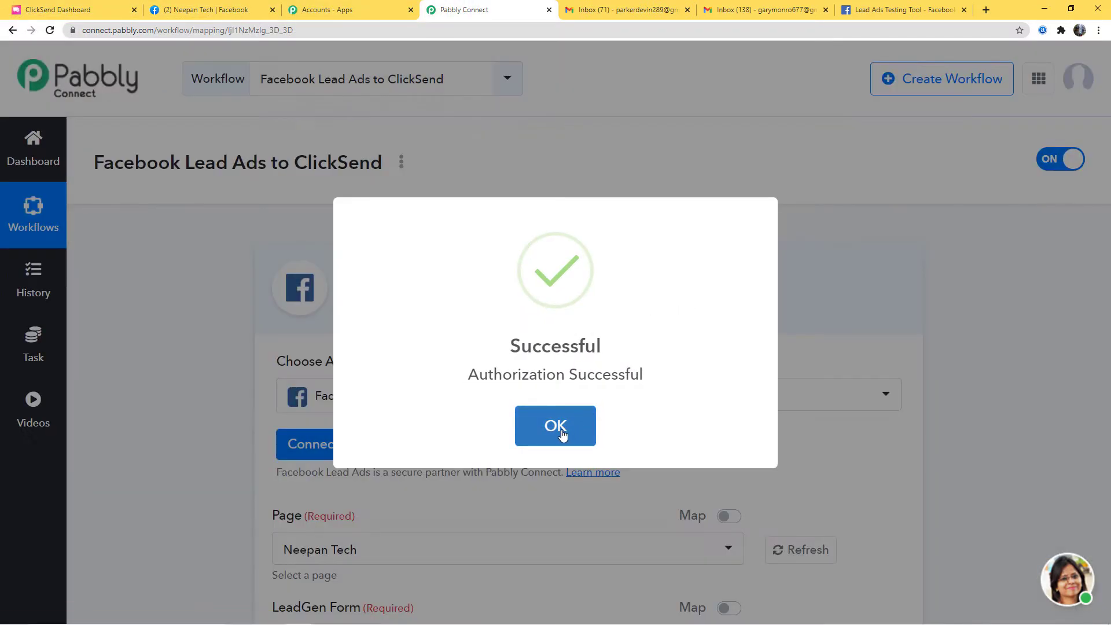
pyautogui.click(562, 434)
# - Choose the Neepan Tech page and FB Leads Form as the trigger's lead form
pyautogui.scroll(-4, 1022, 441)
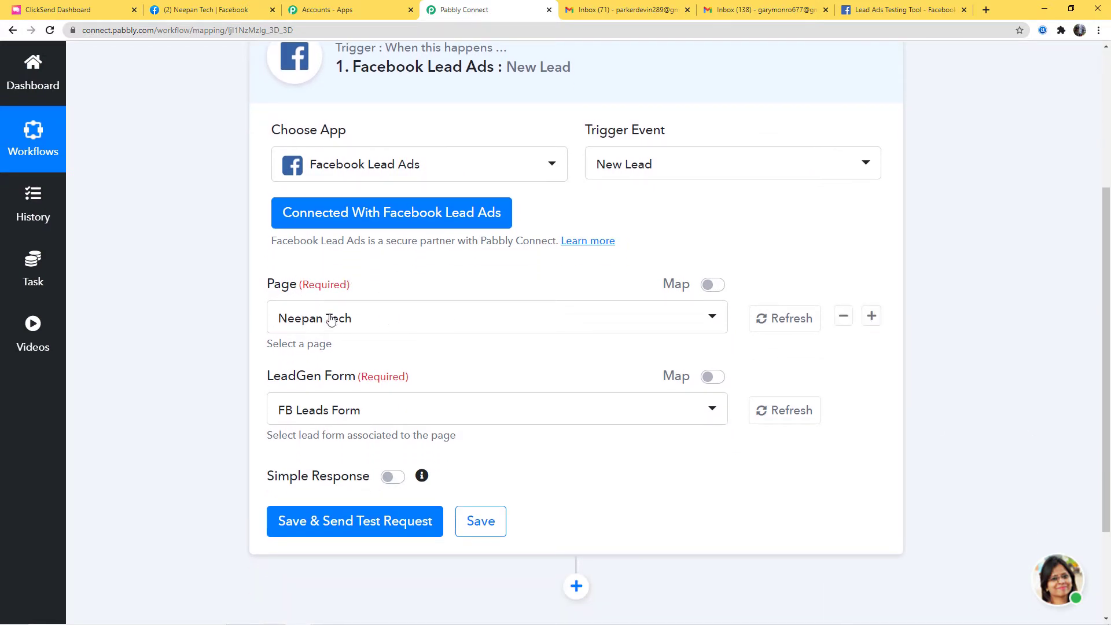
pyautogui.click(363, 323)
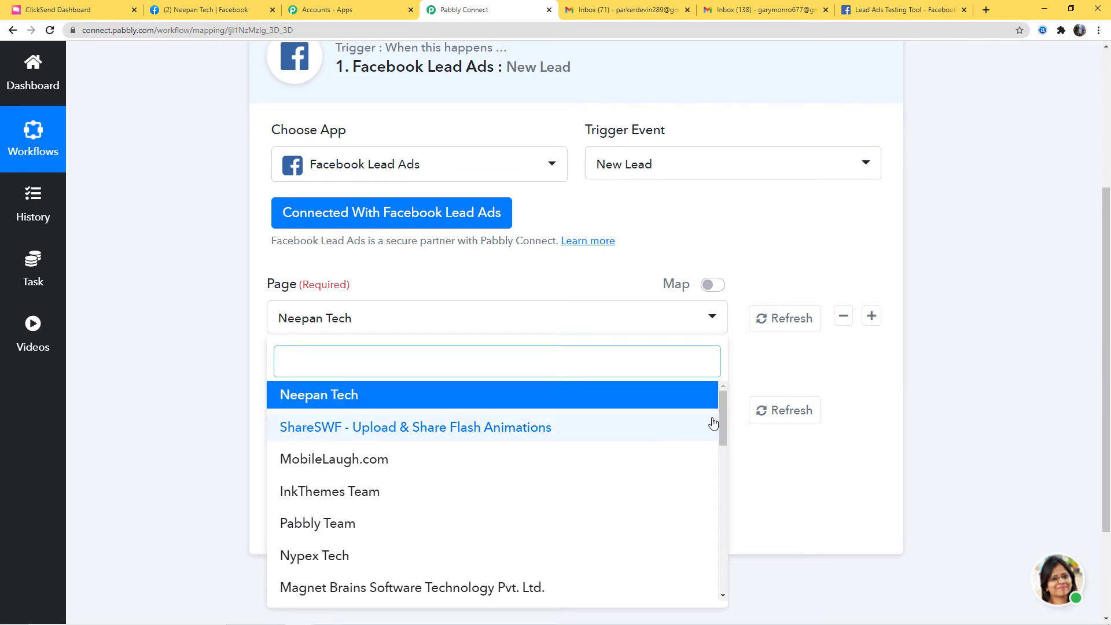
pyautogui.moveTo(723, 419)
pyautogui.mouseDown()
pyautogui.moveTo(720, 575)
pyautogui.moveTo(723, 406)
pyautogui.mouseUp()
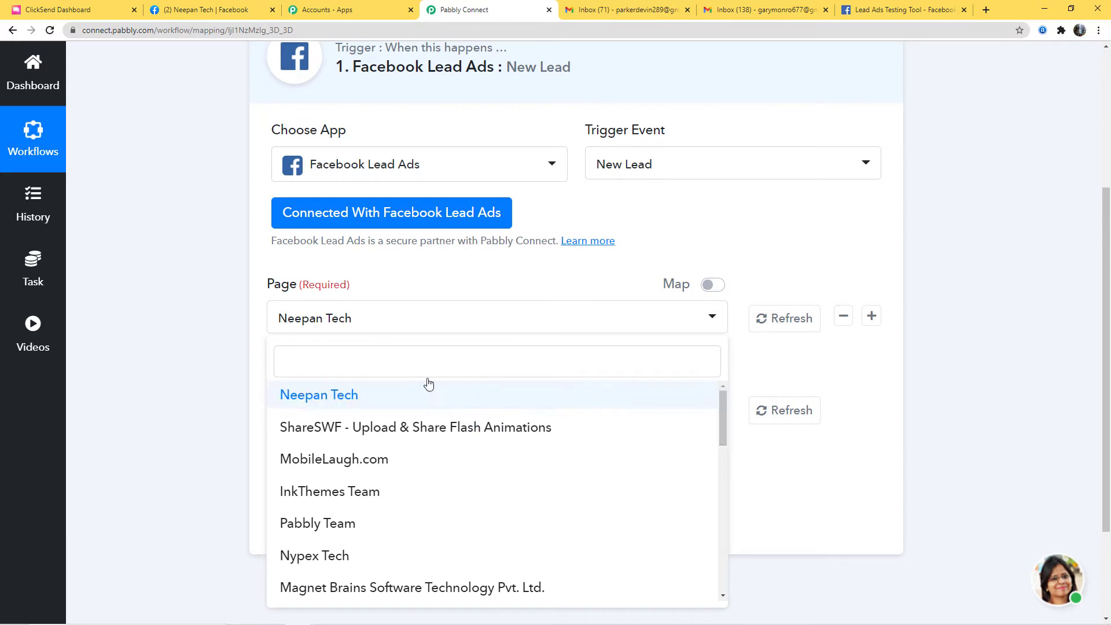
pyautogui.click(333, 396)
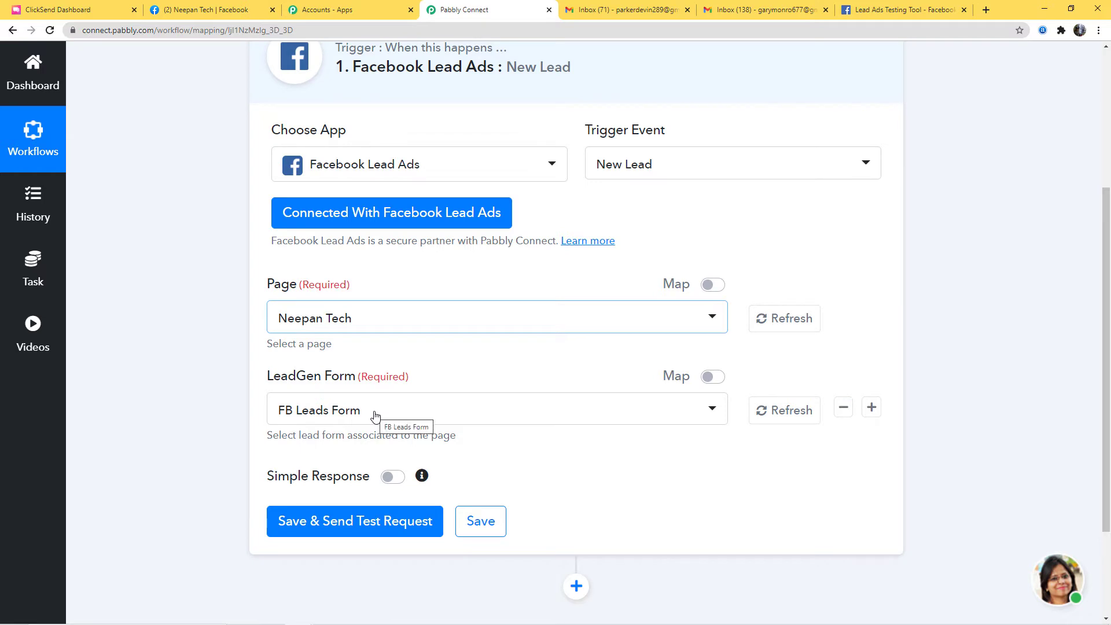
pyautogui.click(496, 416)
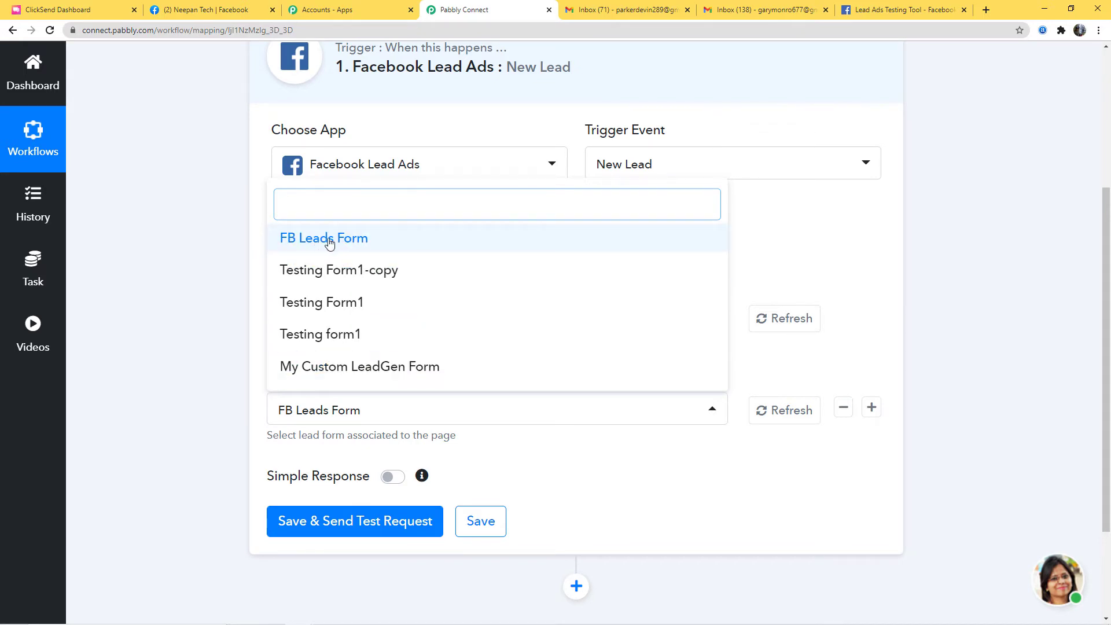
pyautogui.click(378, 238)
pyautogui.moveTo(405, 415)
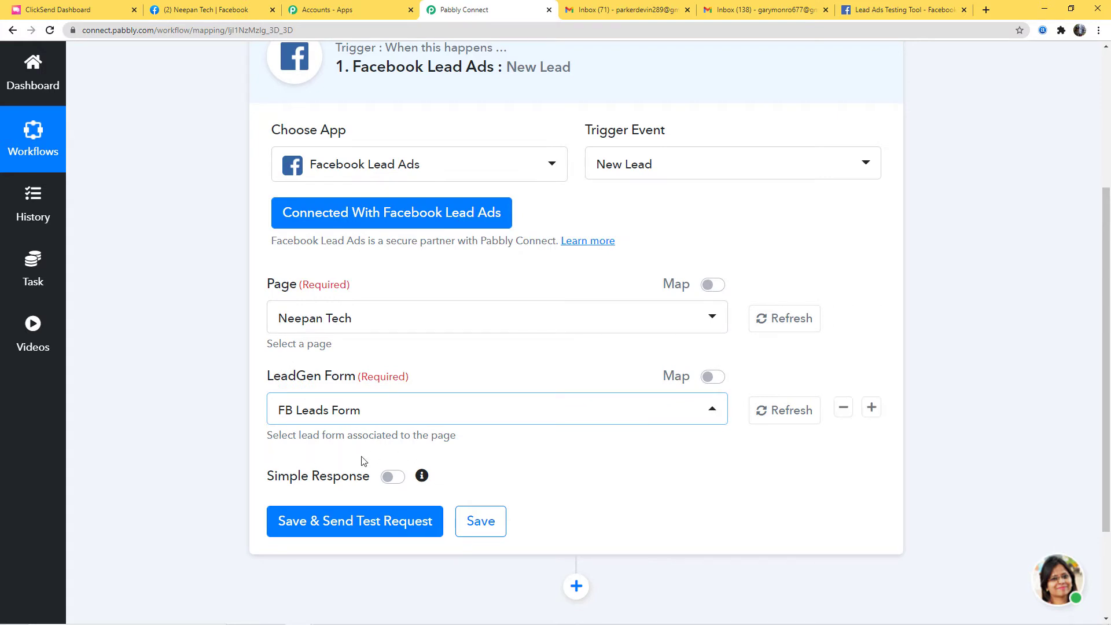
pyautogui.scroll(-1, 486, 425)
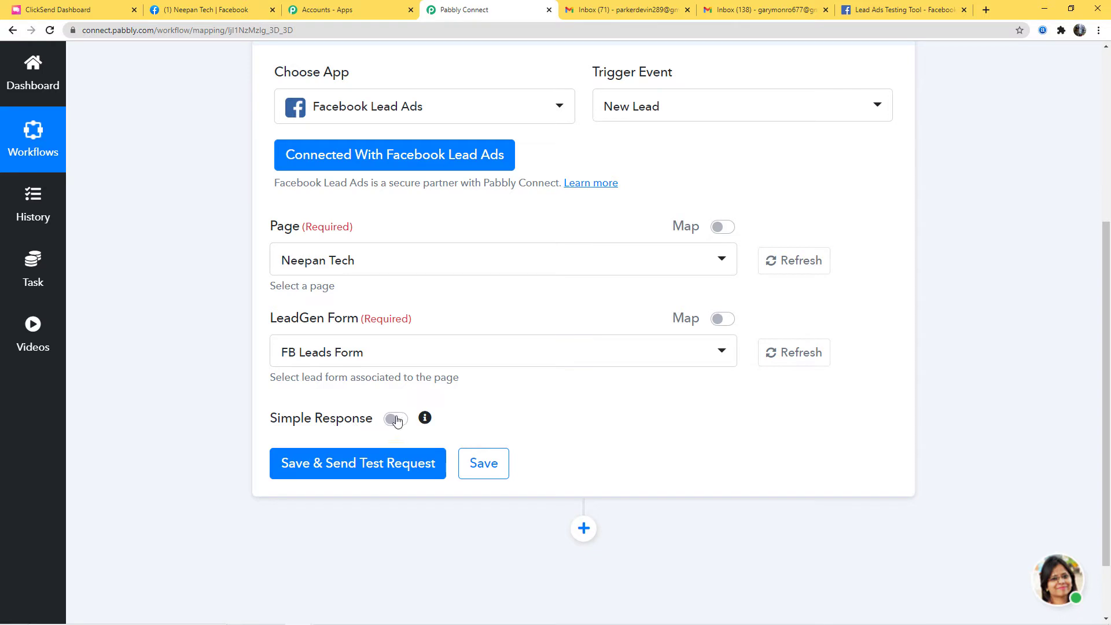
# - Turn Simple Response on and send a test request to fetch a sample lead
pyautogui.moveTo(400, 377)
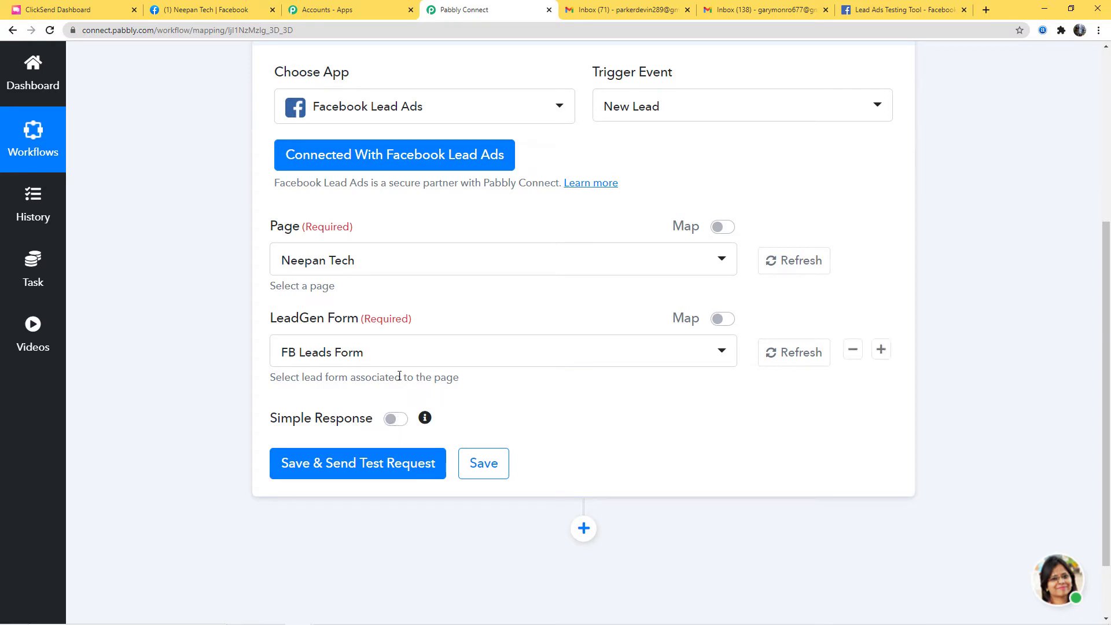
pyautogui.click(396, 419)
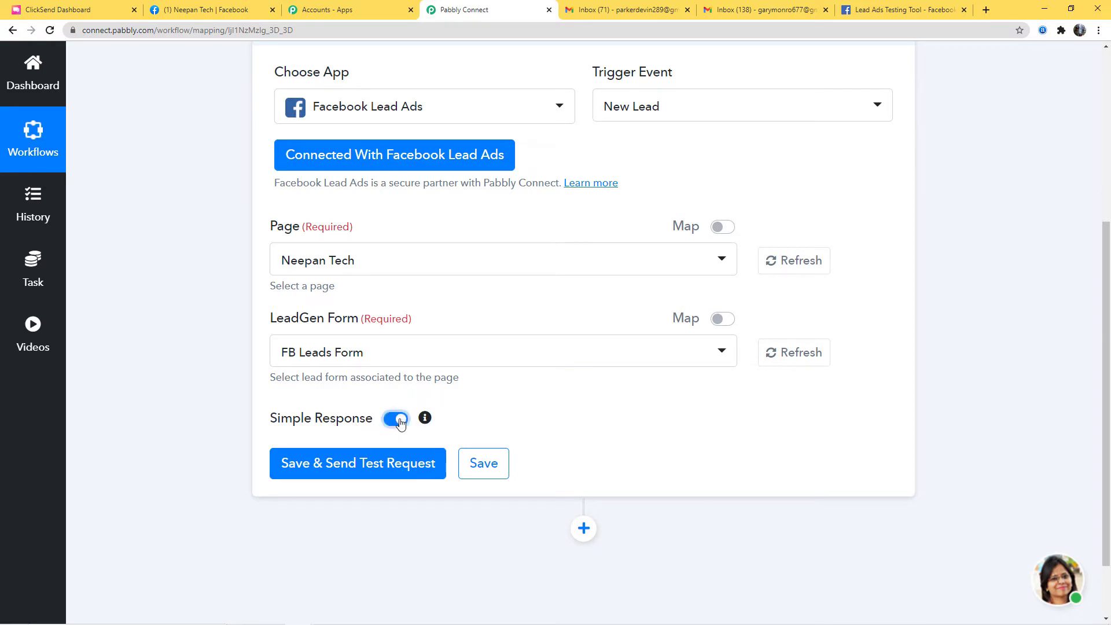
pyautogui.click(366, 467)
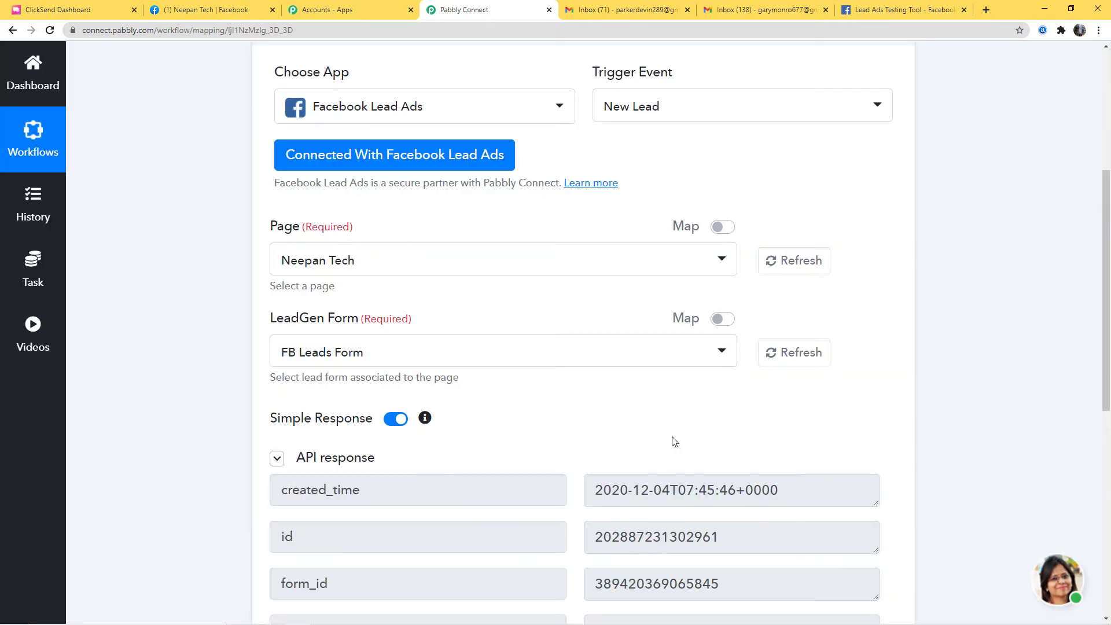
pyautogui.scroll(-2, 660, 422)
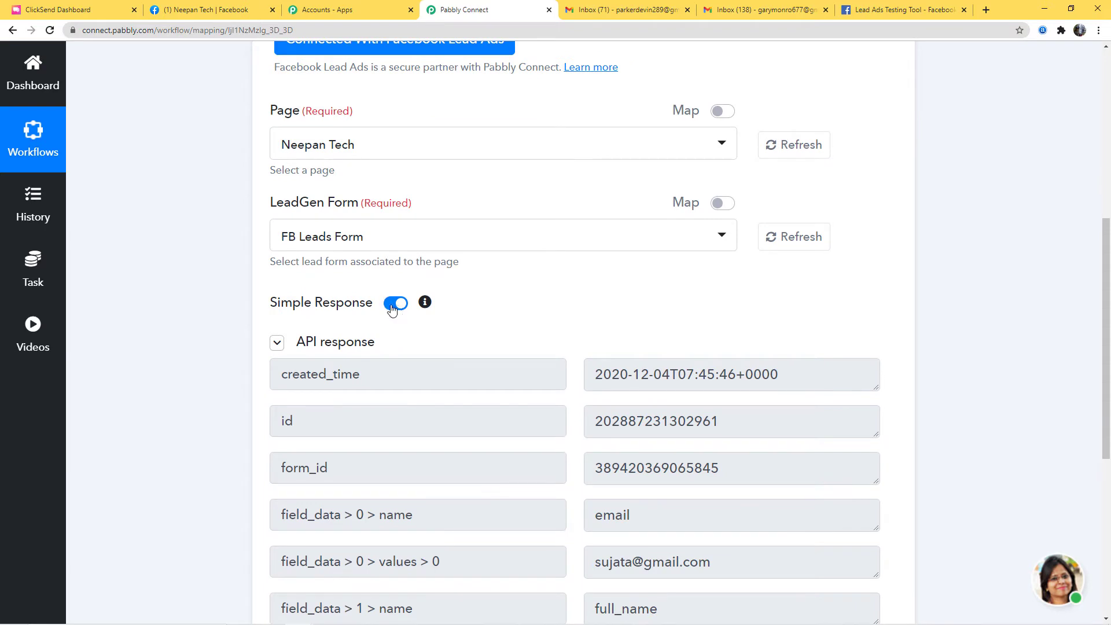
pyautogui.scroll(-2, 679, 527)
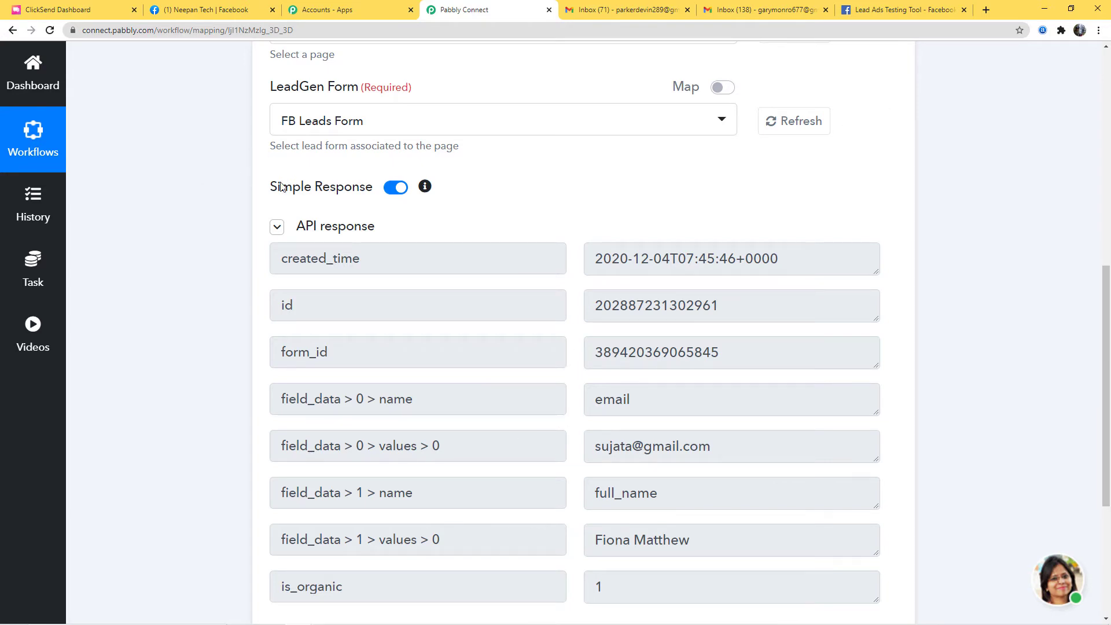
# - Switch Simple Response off, re-test, and view the raw field_data JSON
pyautogui.click(396, 187)
pyautogui.scroll(-3, 539, 536)
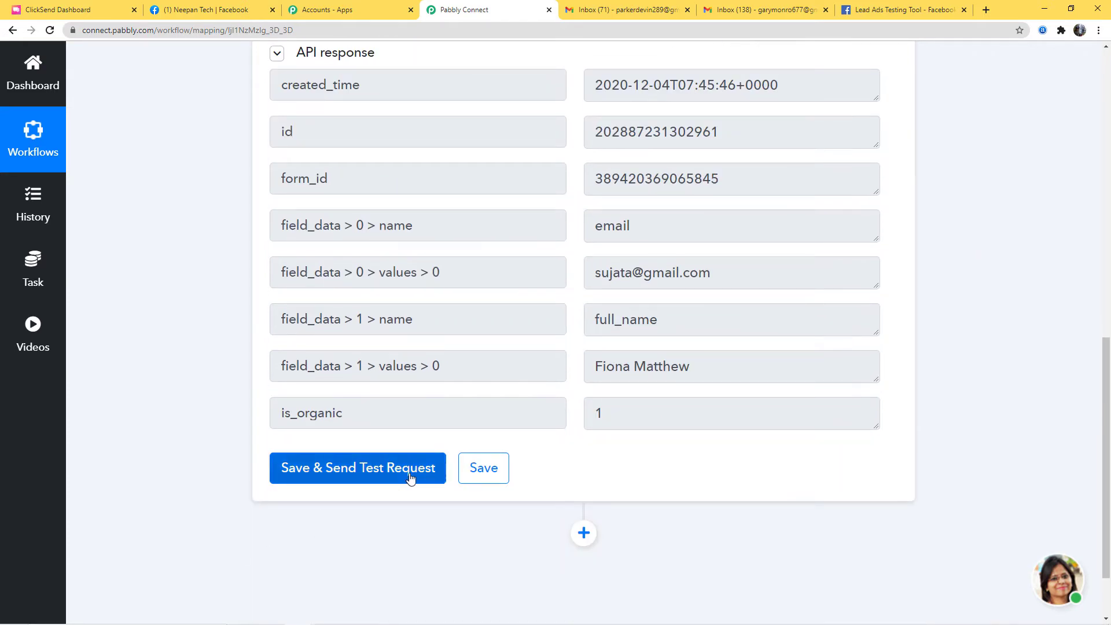
pyautogui.click(338, 471)
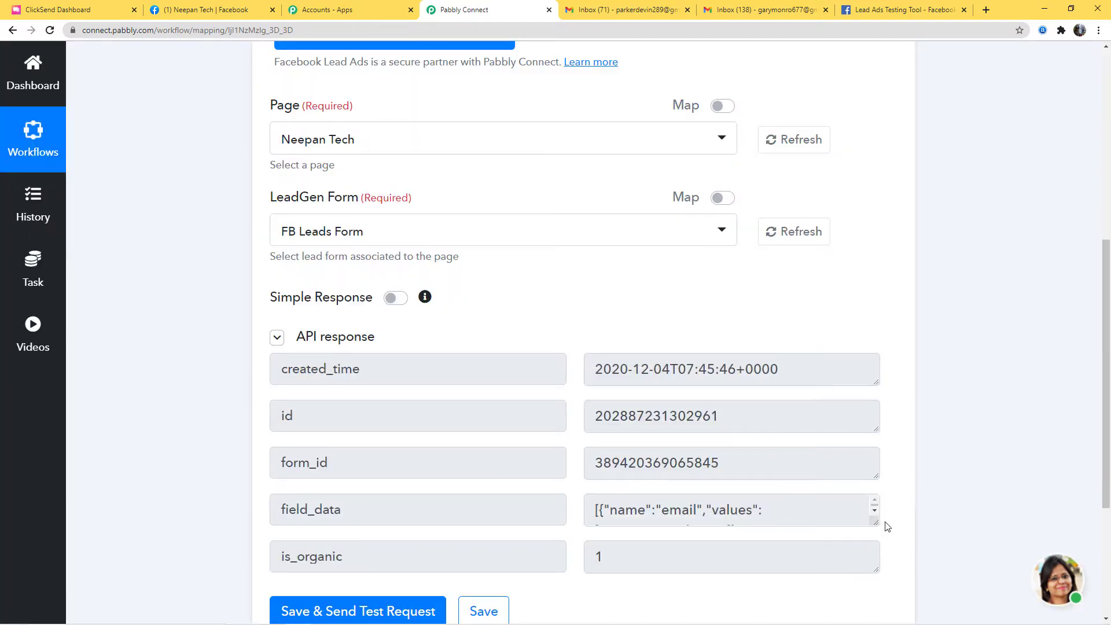
pyautogui.click(874, 510)
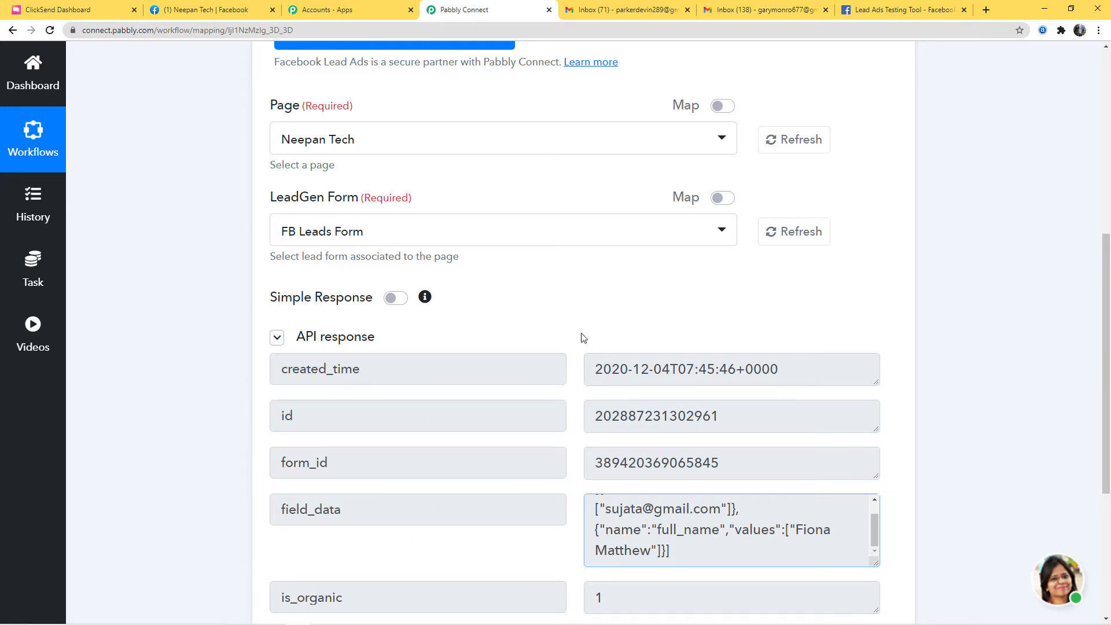
pyautogui.scroll(-3, 687, 475)
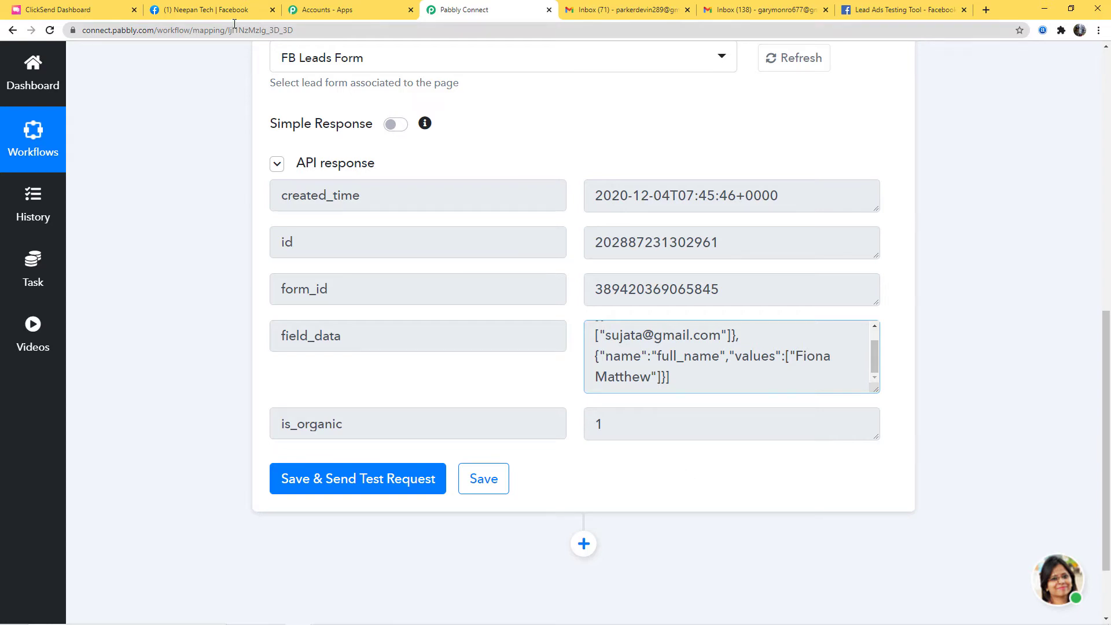
# - In Facebook's Publishing Tools Forms Library, preview the FB Leads Form
pyautogui.click(214, 9)
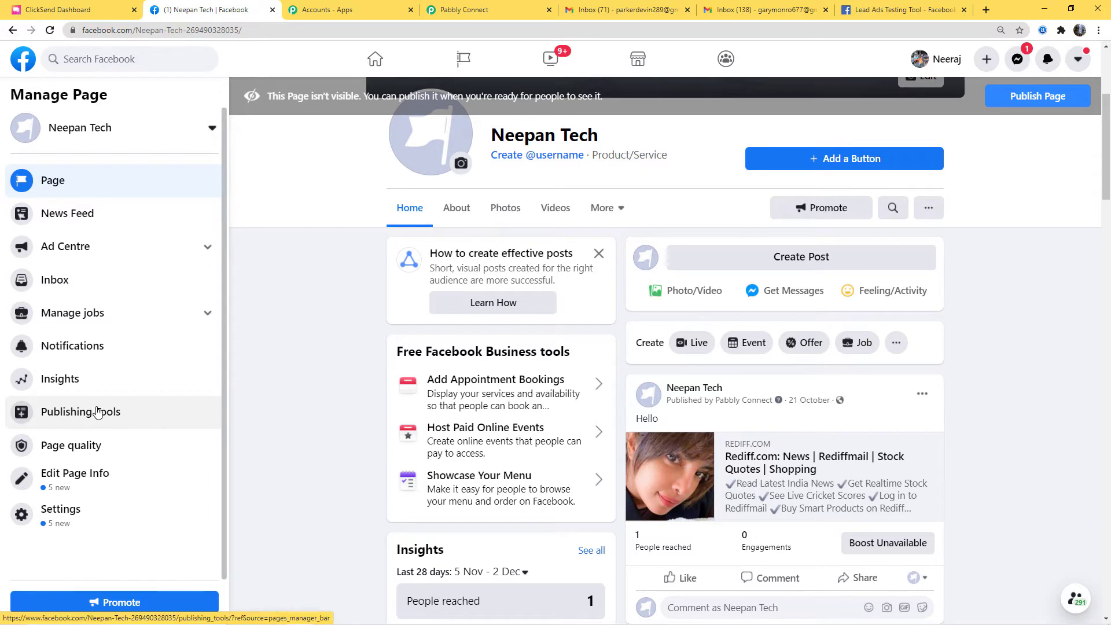
pyautogui.click(97, 412)
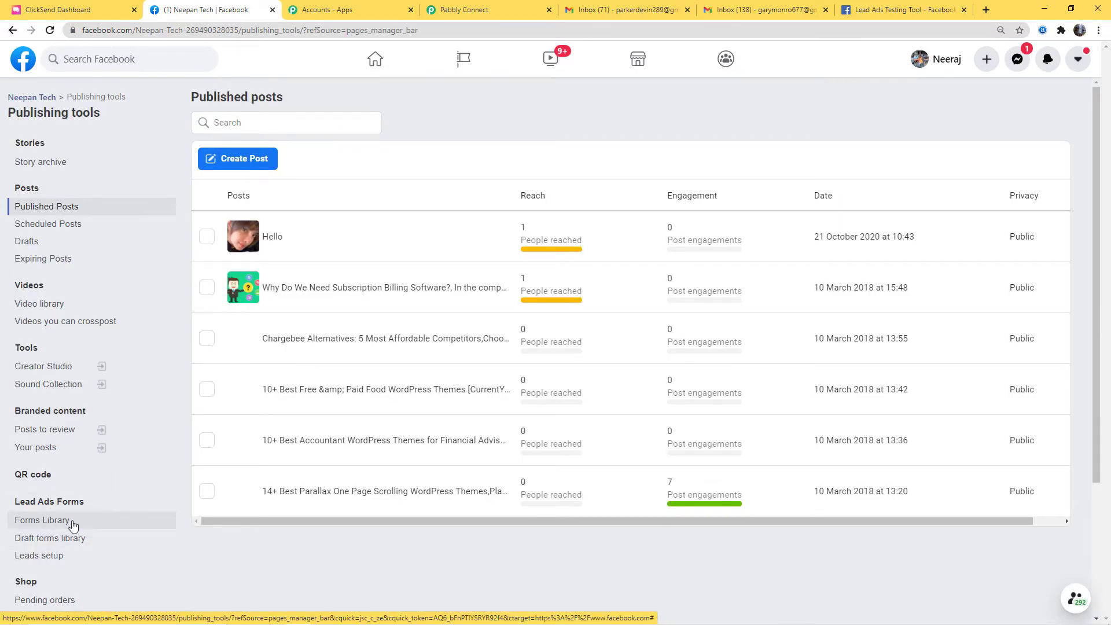
pyautogui.click(54, 523)
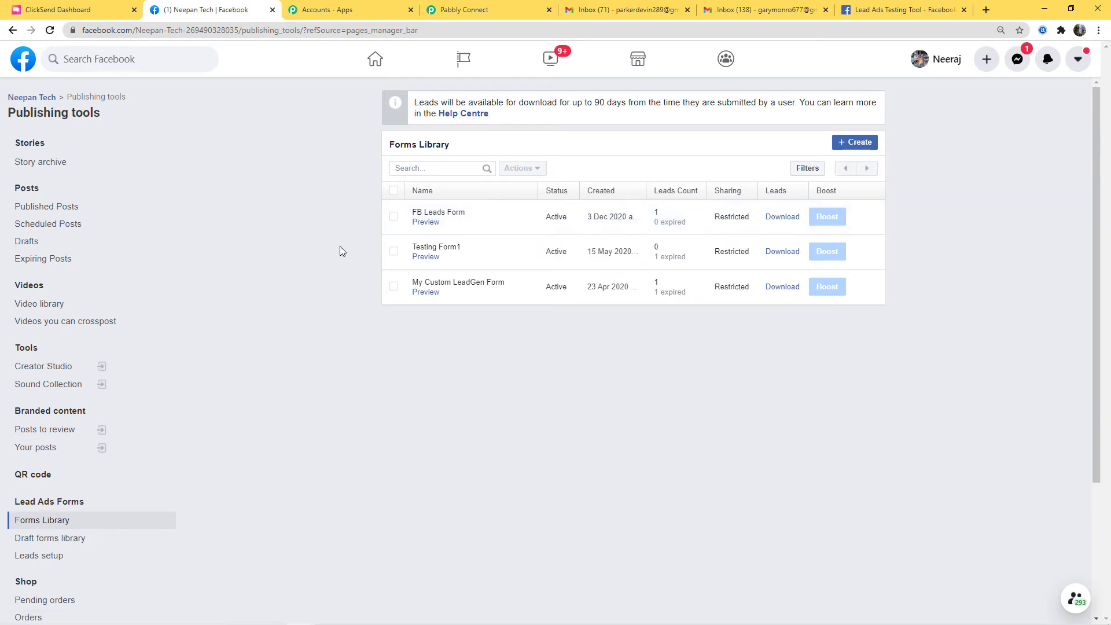
pyautogui.click(421, 224)
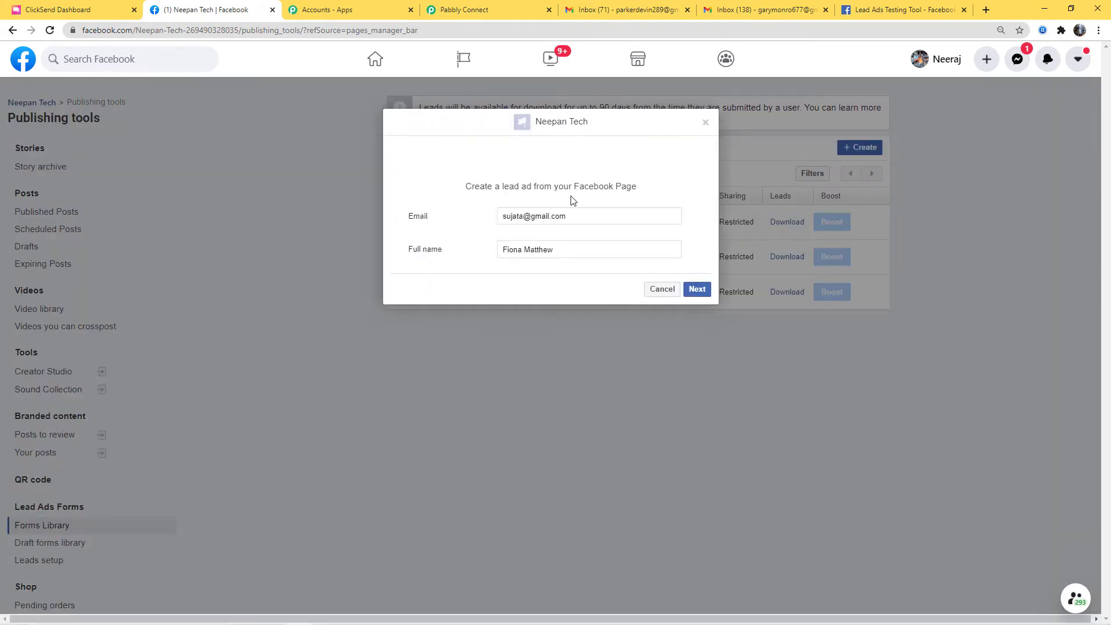
# - Replace the form's email and full name with a new test email and name
pyautogui.moveTo(586, 216); pyautogui.dragTo(488, 226)
pyautogui.press('BackSpace')
pyautogui.moveTo(565, 250); pyautogui.dragTo(459, 257)
pyautogui.press('BackSpace')
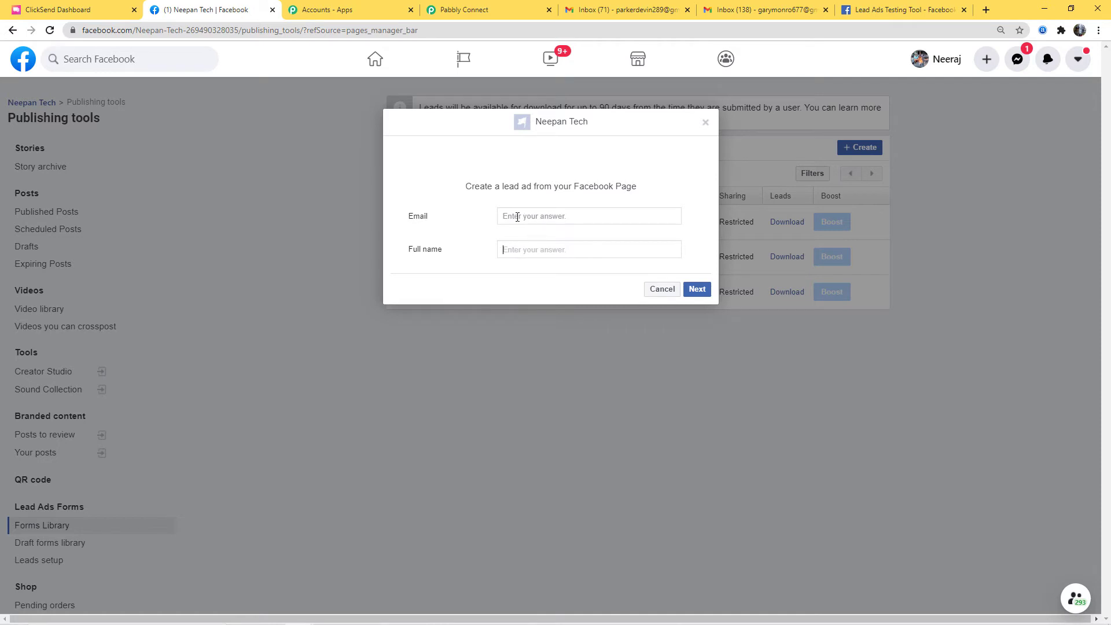
pyautogui.click(513, 217)
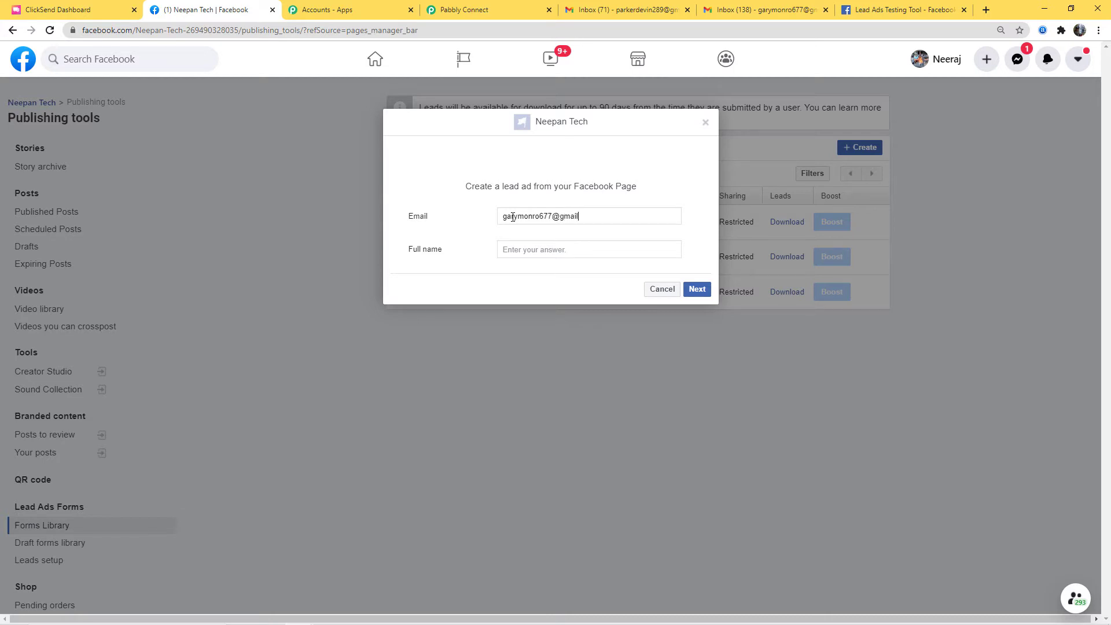
pyautogui.click(523, 253)
# - Submit the test lead and return to the Pabbly Connect workflow
pyautogui.click(698, 290)
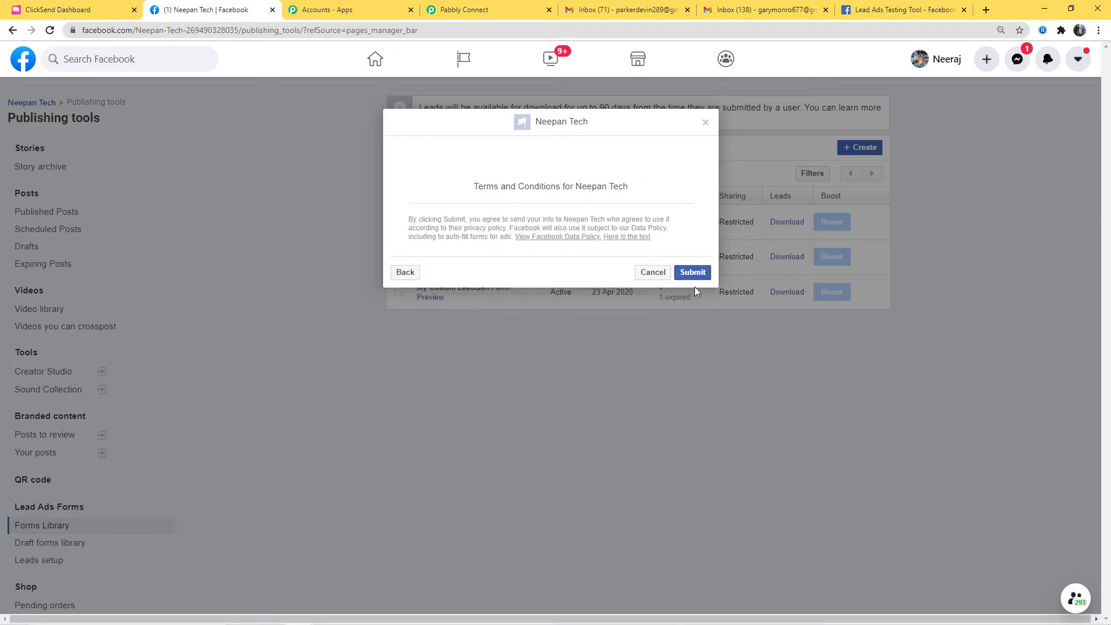
pyautogui.click(694, 274)
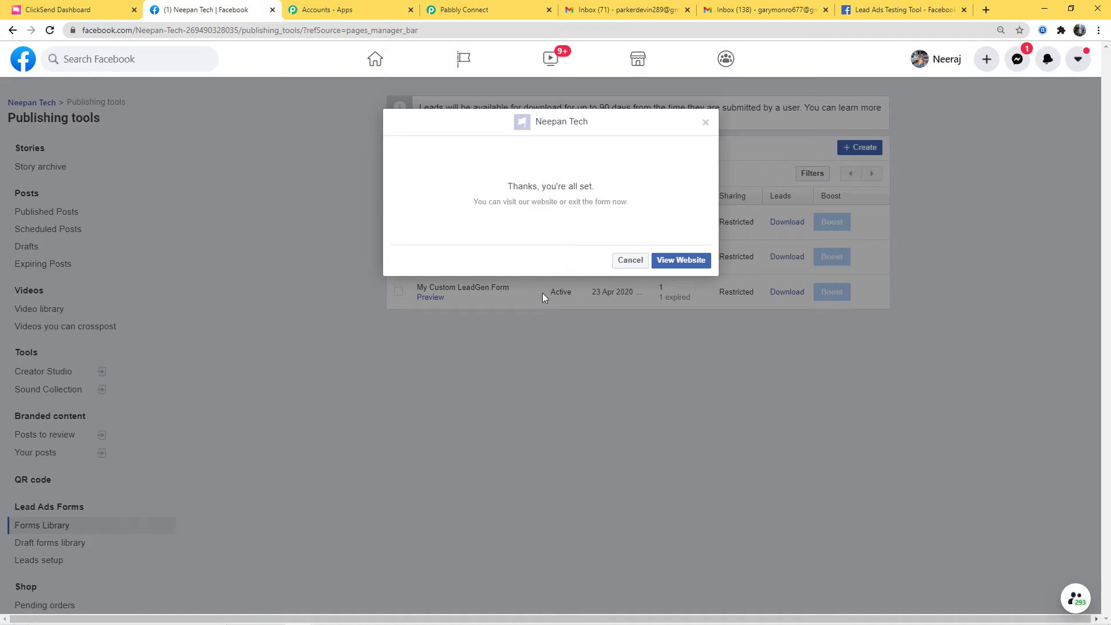
pyautogui.click(500, 14)
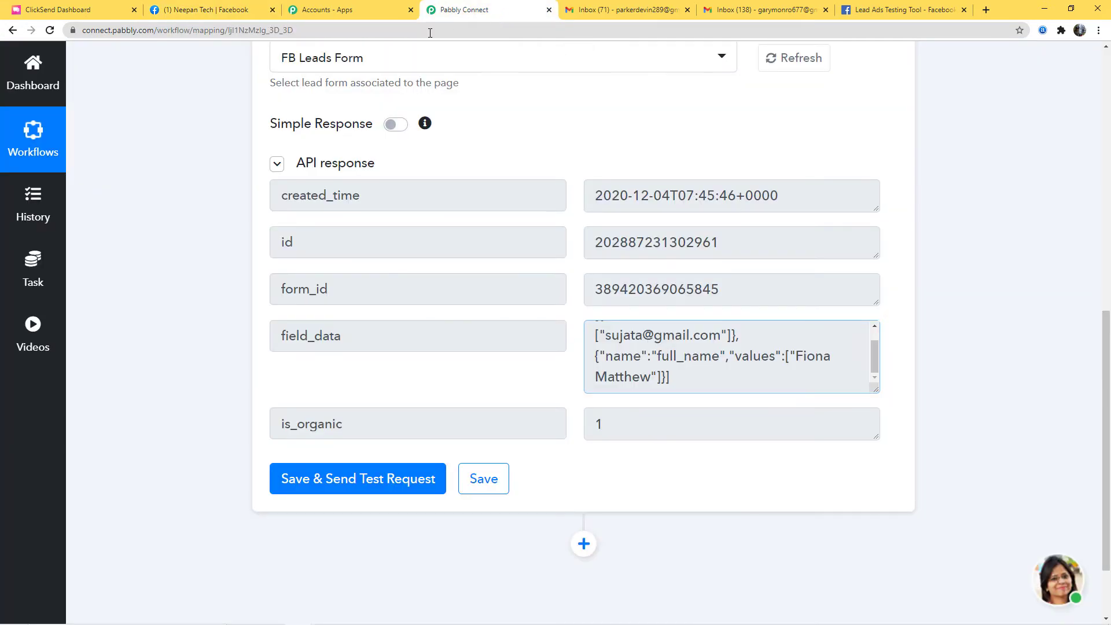
# - Re-test the trigger, check the new lead in an enlarged field_data box, and save
pyautogui.click(370, 492)
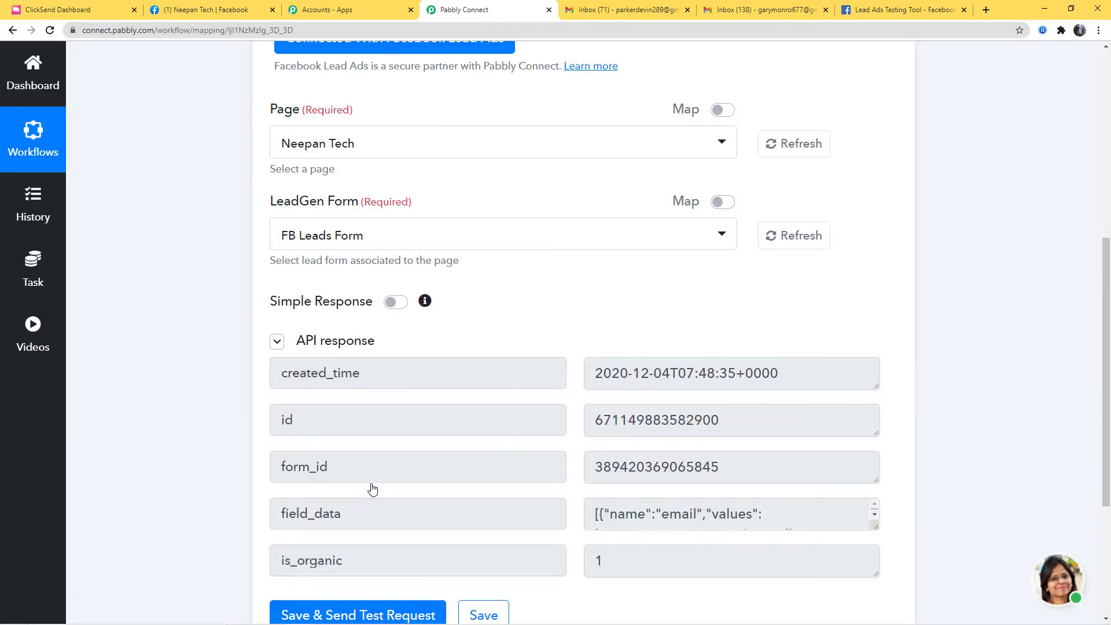
pyautogui.scroll(-3, 723, 424)
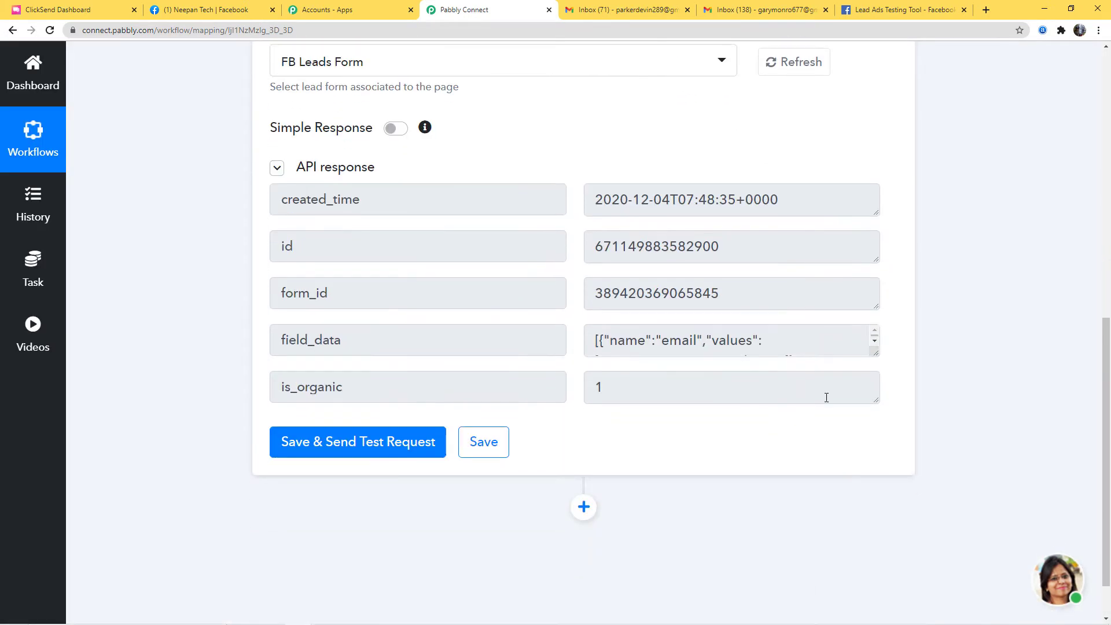
pyautogui.click(874, 342)
pyautogui.click(875, 341)
pyautogui.click(875, 341)
pyautogui.click(875, 342)
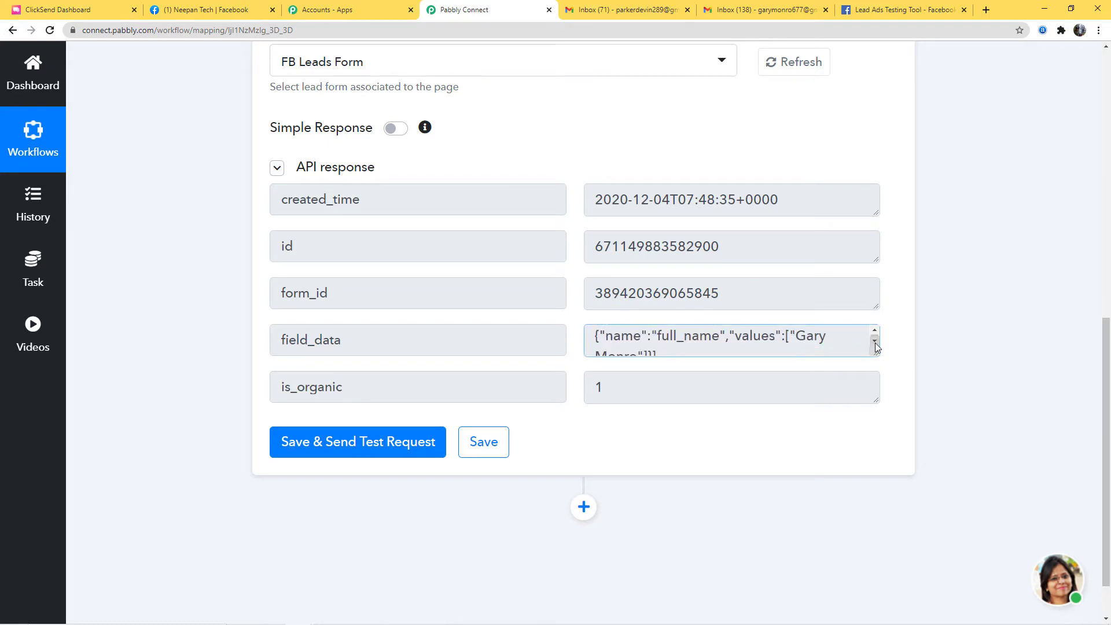
pyautogui.scroll(1, 863, 346)
pyautogui.moveTo(879, 355); pyautogui.dragTo(879, 387)
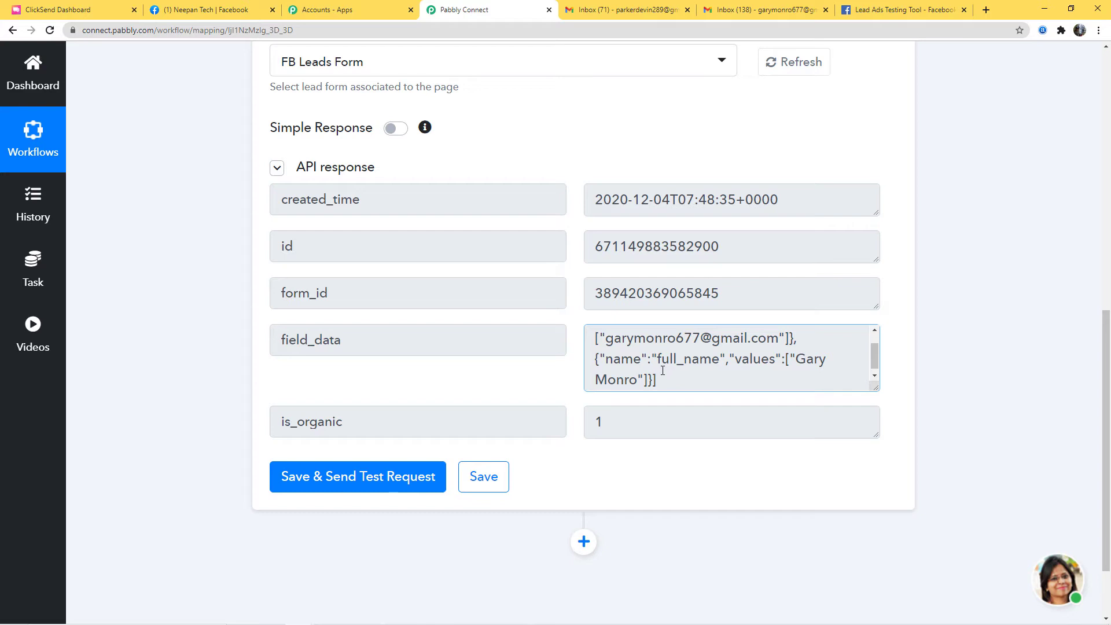
pyautogui.click(485, 478)
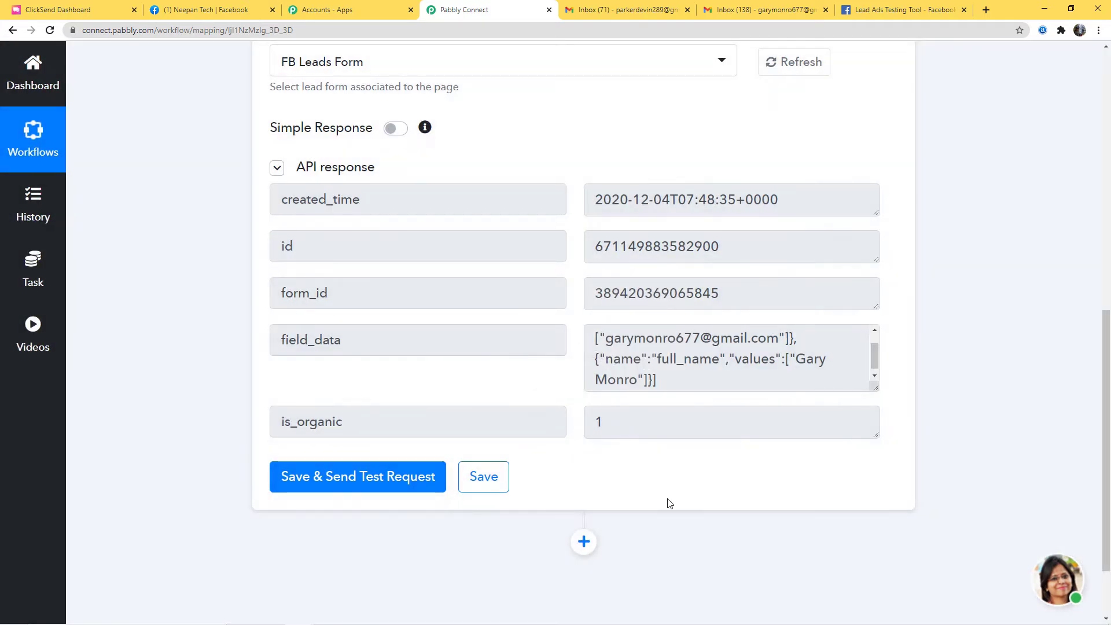
pyautogui.scroll(-2, 668, 502)
# - Add a Data Transformer action with the Facebook Leads Ad event and connect it
pyautogui.click(585, 449)
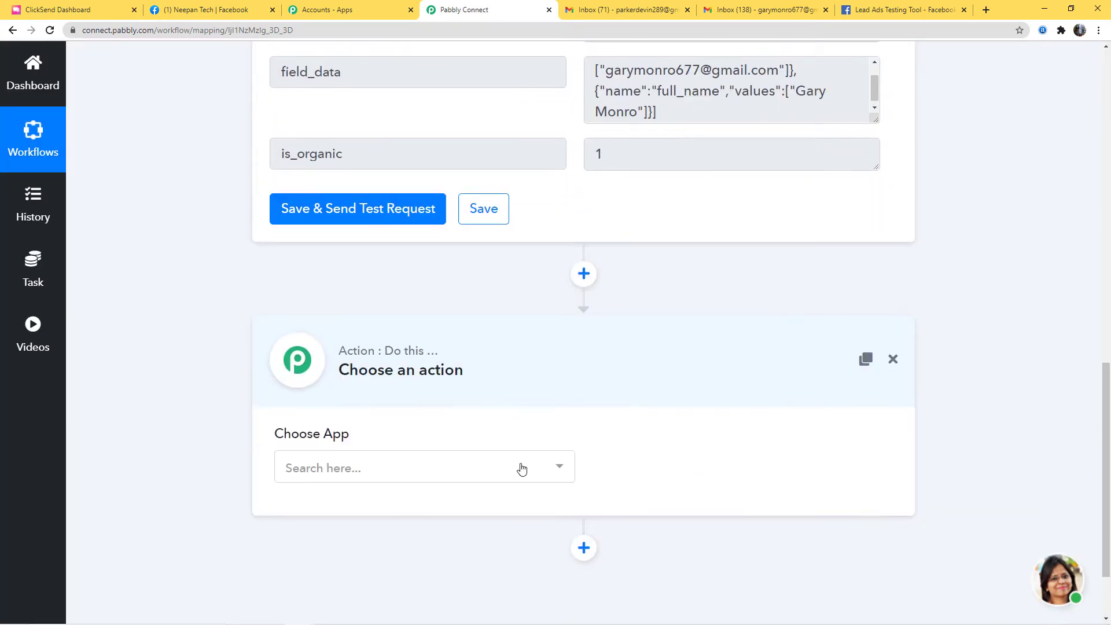
pyautogui.click(521, 468)
pyautogui.write('dat')
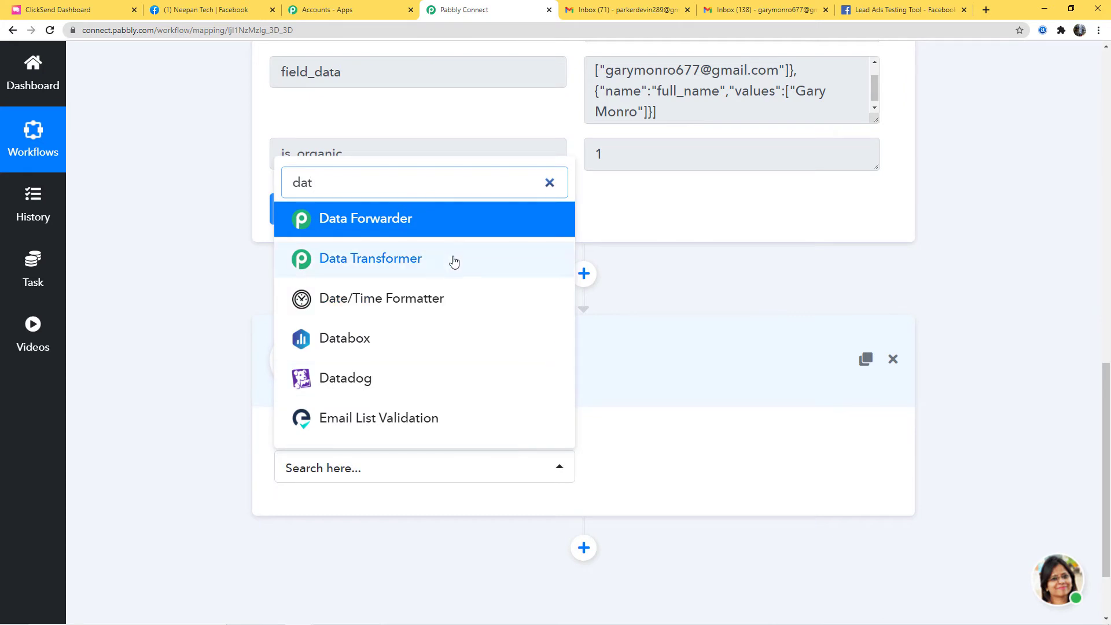
pyautogui.click(451, 258)
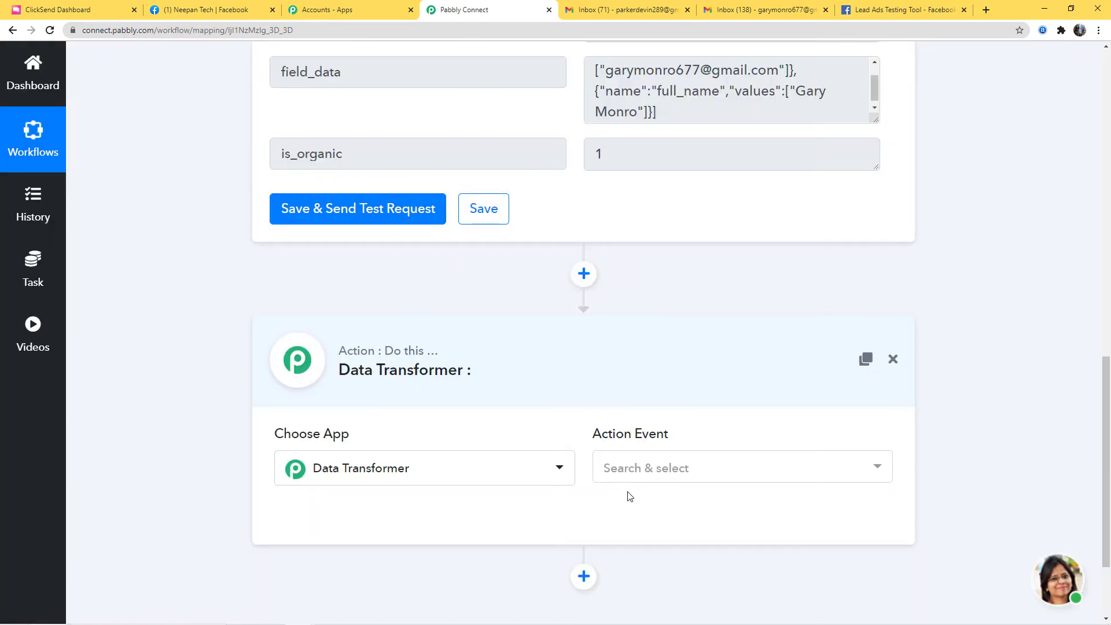
pyautogui.click(657, 480)
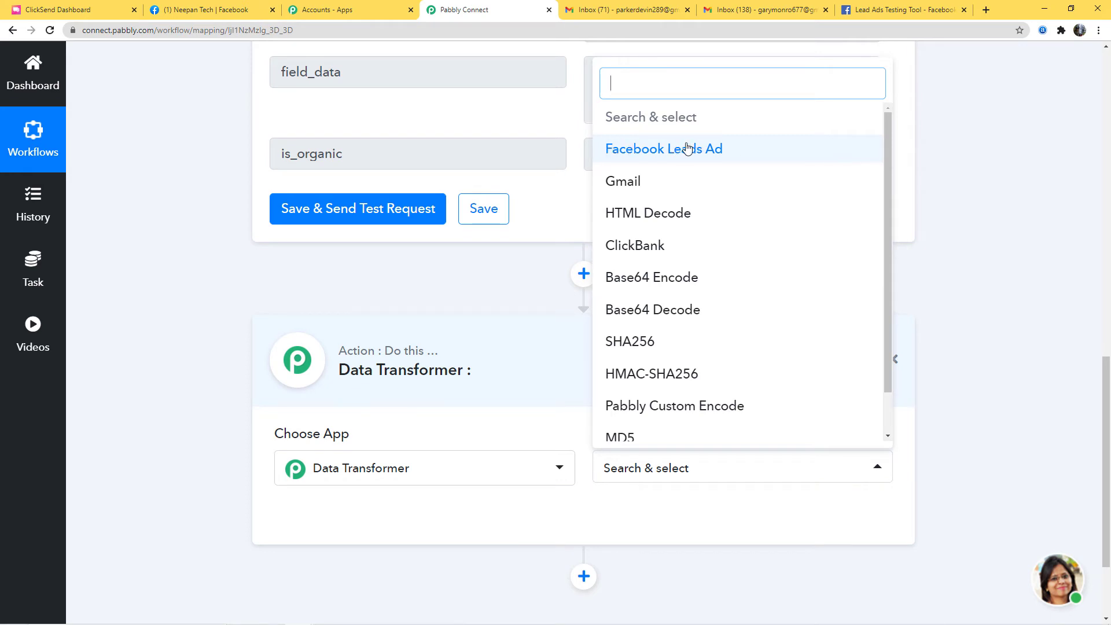
pyautogui.click(687, 149)
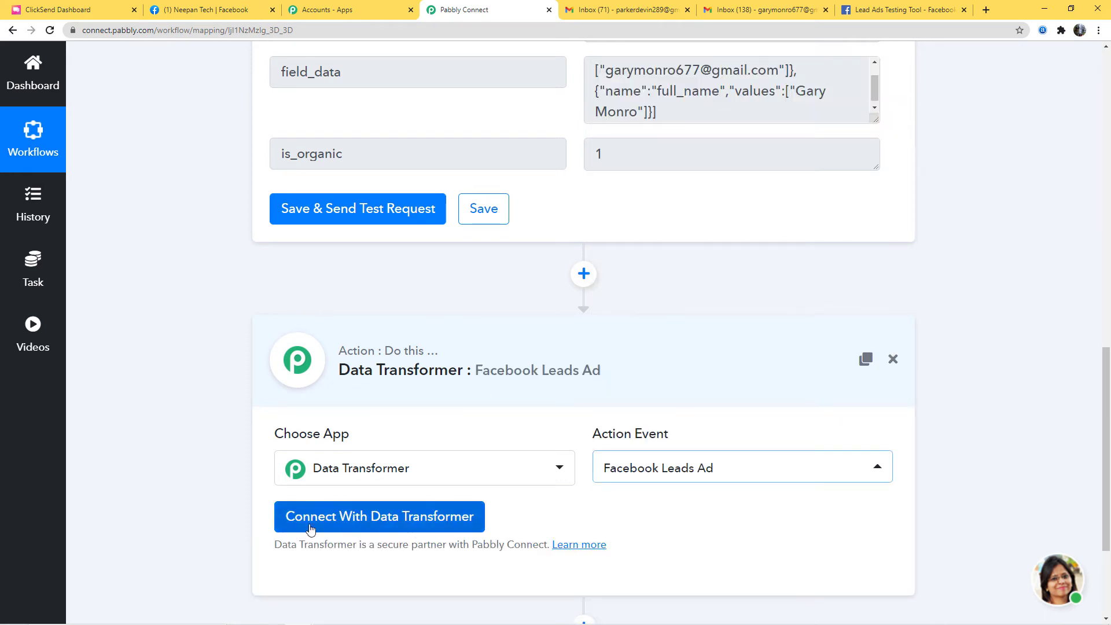
pyautogui.click(415, 524)
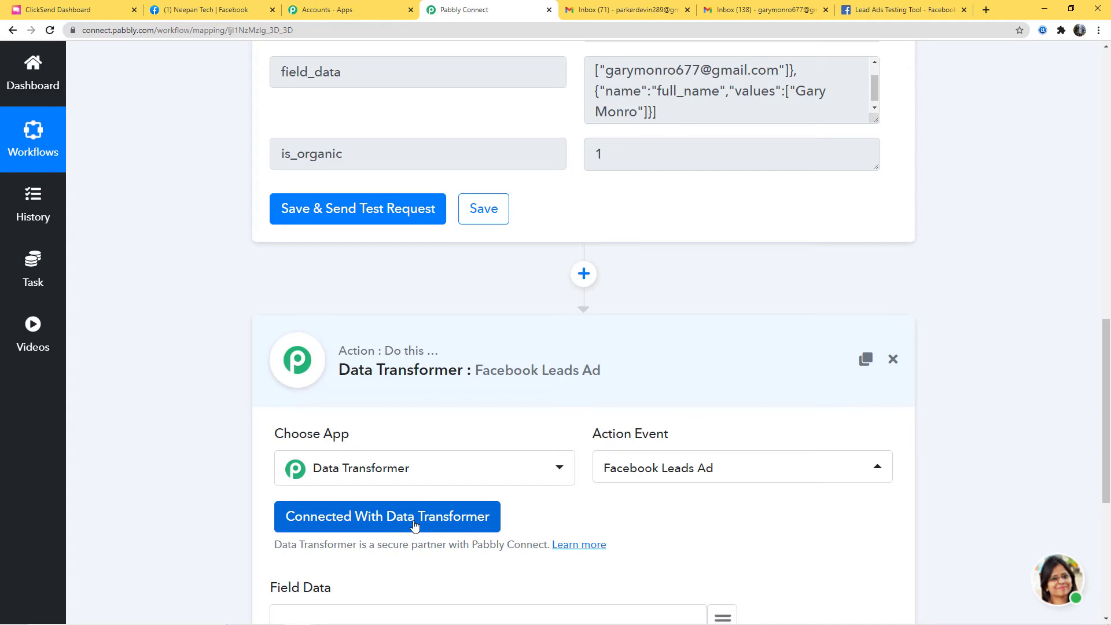
# - Review the Field Data help text in the Data Transformer step
pyautogui.scroll(-4, 414, 523)
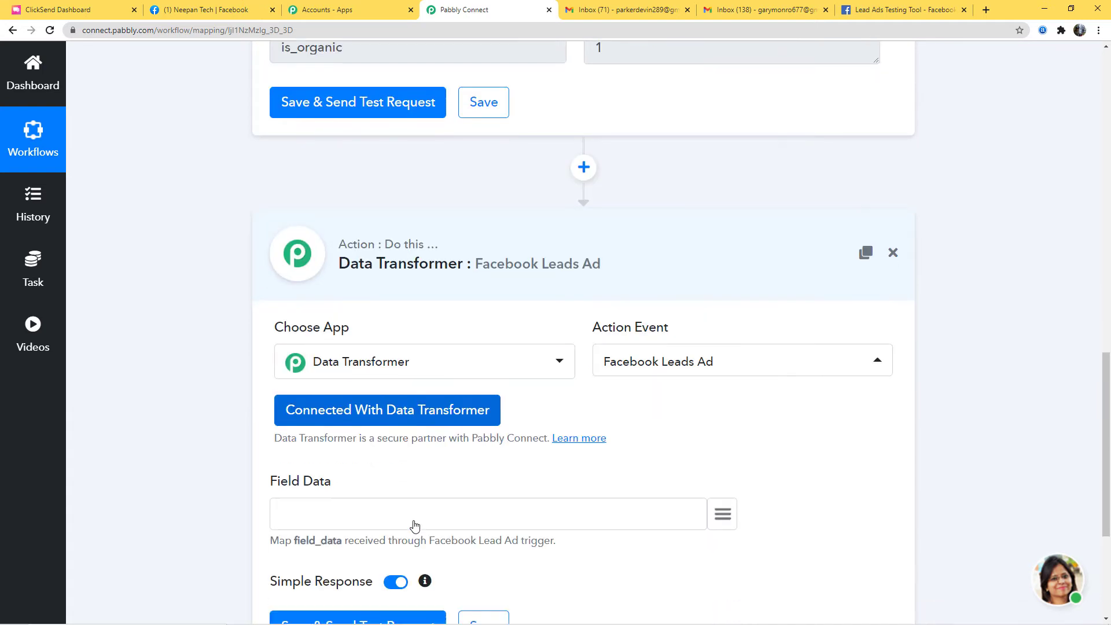
pyautogui.moveTo(258, 418); pyautogui.dragTo(566, 435)
pyautogui.click(600, 466)
pyautogui.scroll(6, 950, 417)
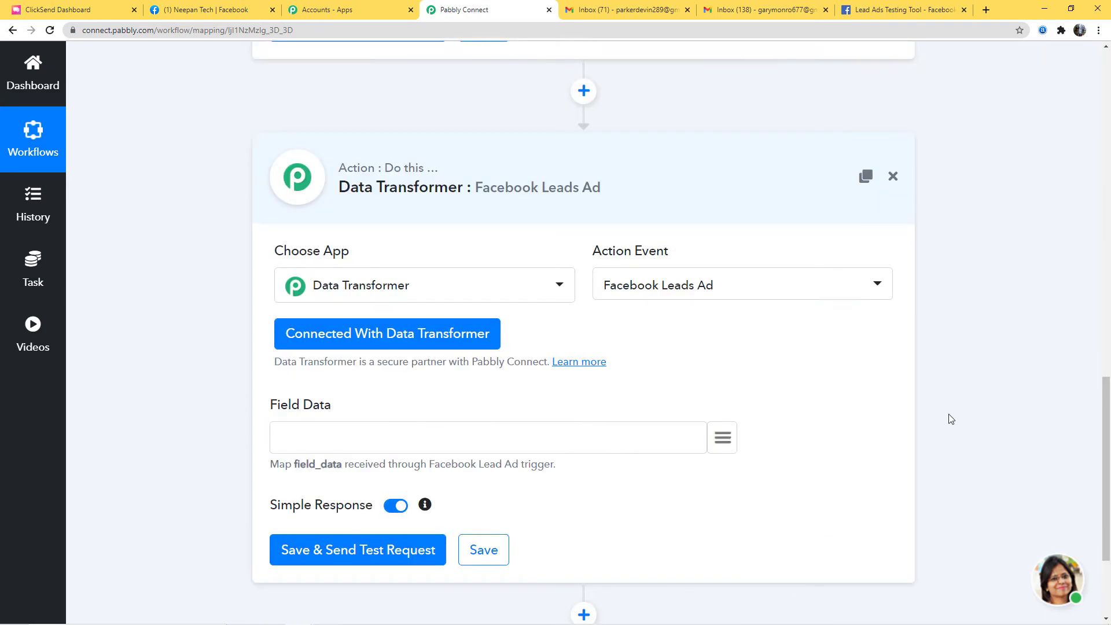
pyautogui.scroll(-5, 821, 467)
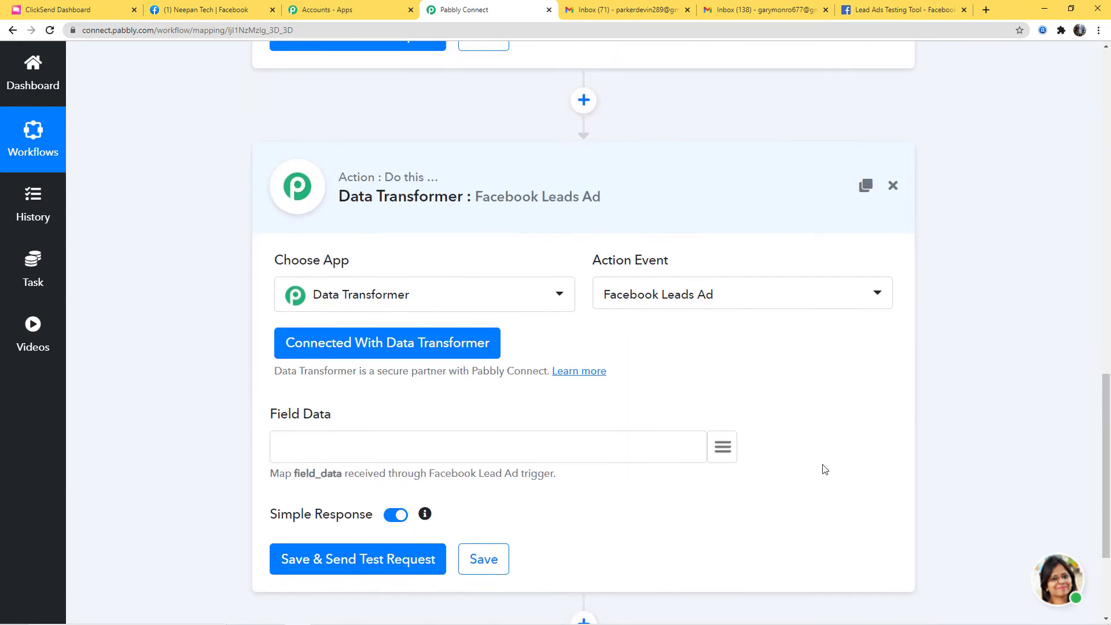
# - Map field_data into Field Data, test for email and full_name values, and save the step
pyautogui.click(723, 448)
pyautogui.write('fie')
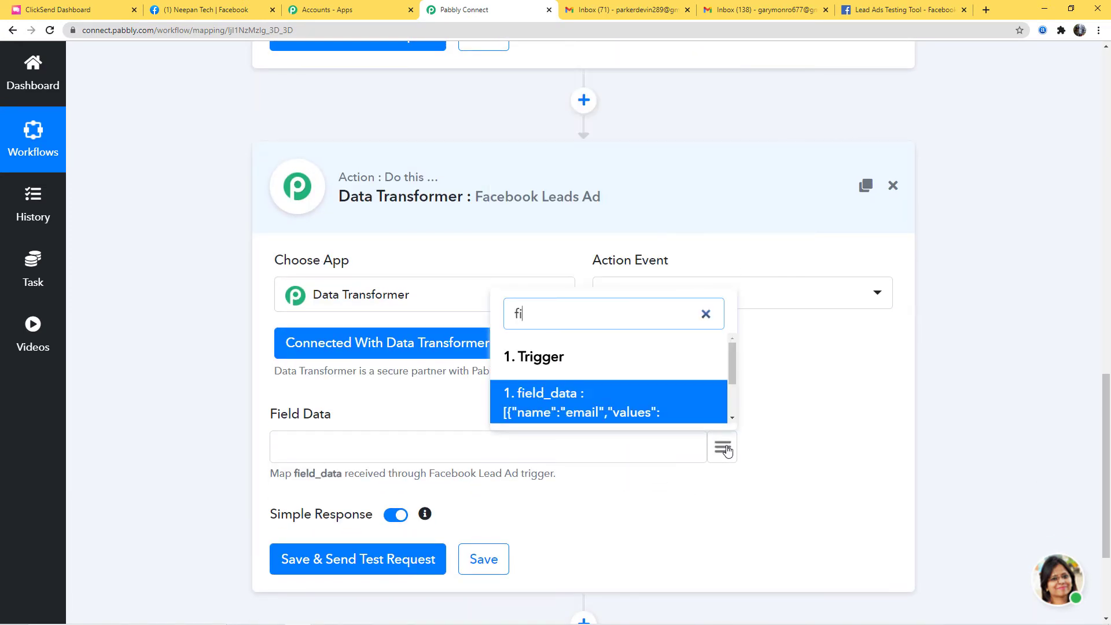
pyautogui.click(598, 412)
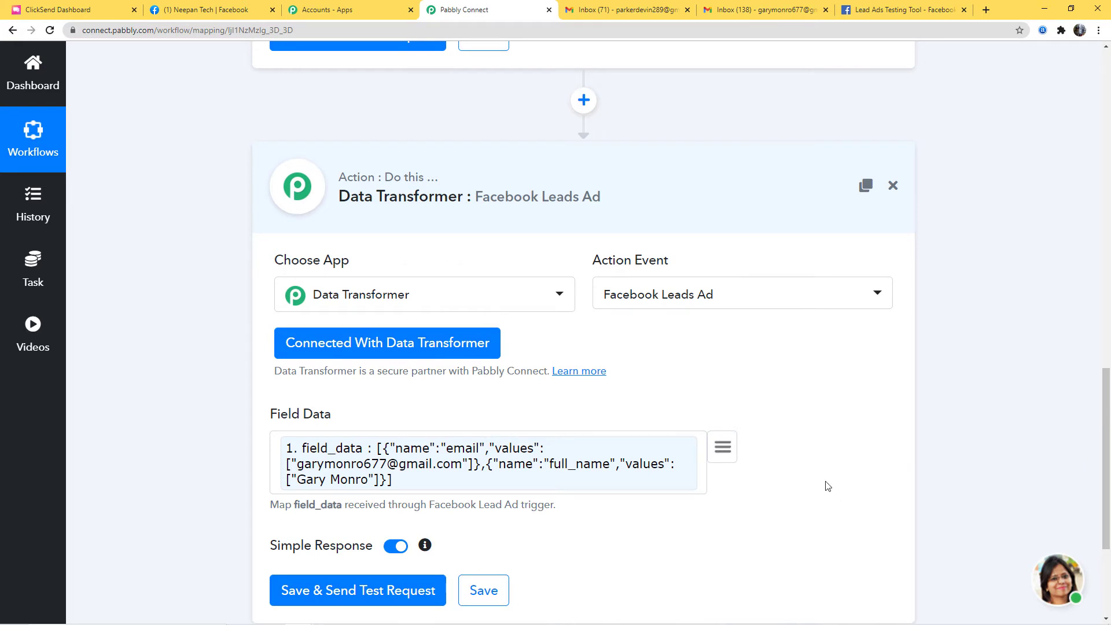
pyautogui.scroll(-3, 828, 486)
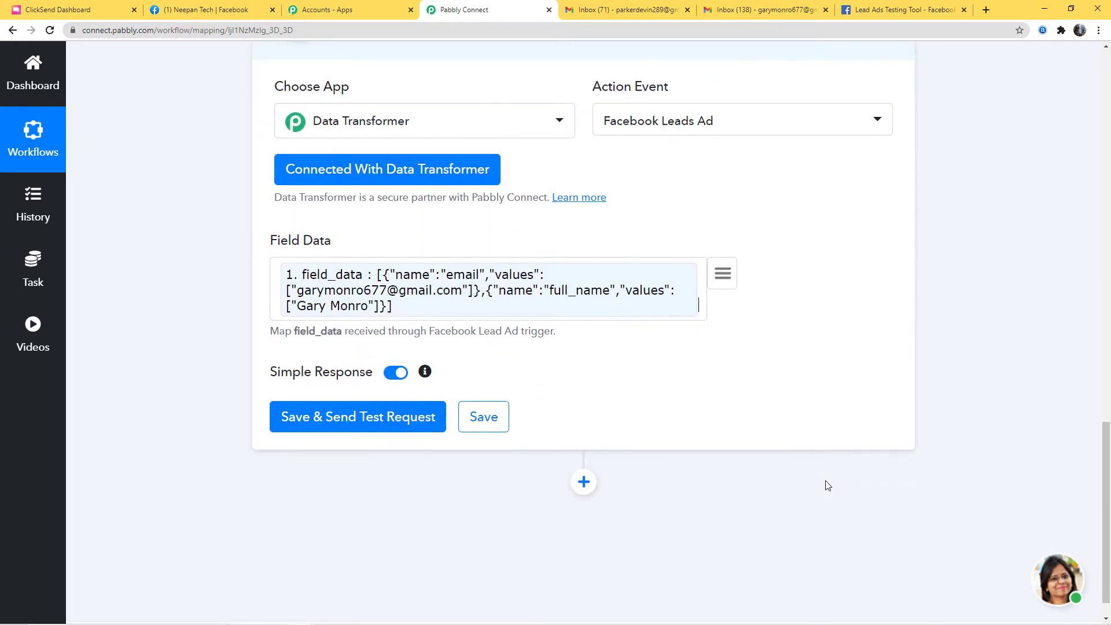
pyautogui.click(349, 418)
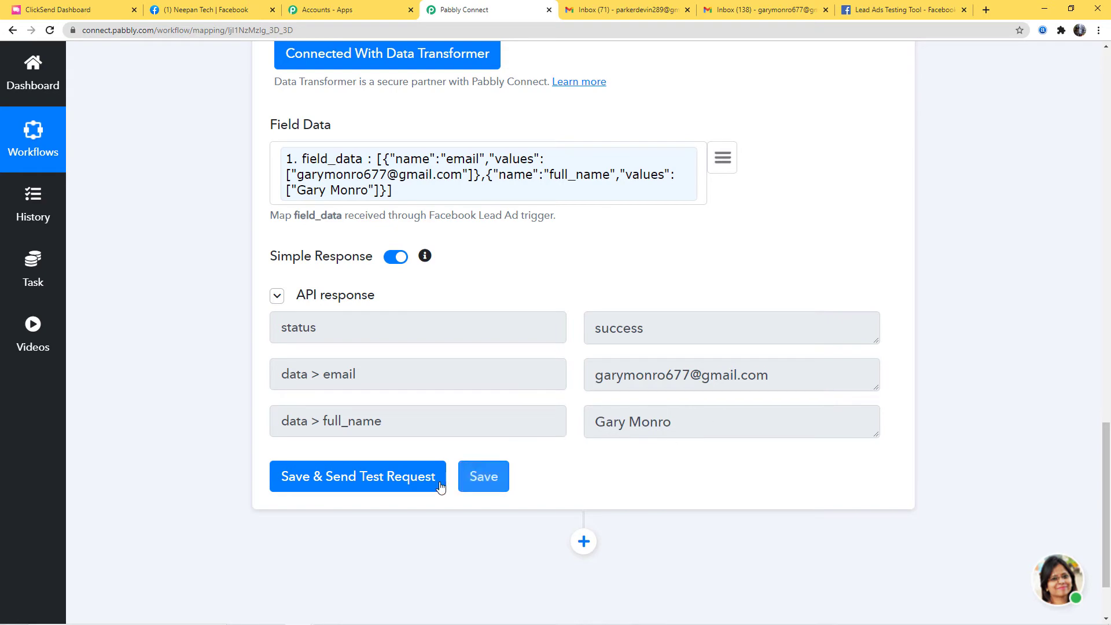
pyautogui.click(480, 483)
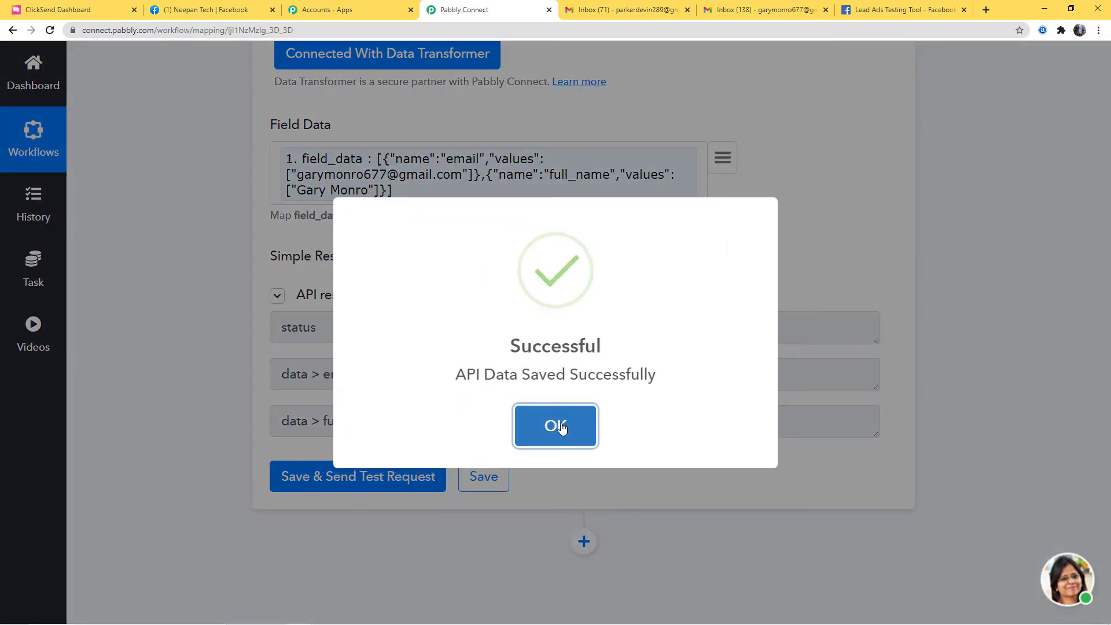
pyautogui.click(565, 427)
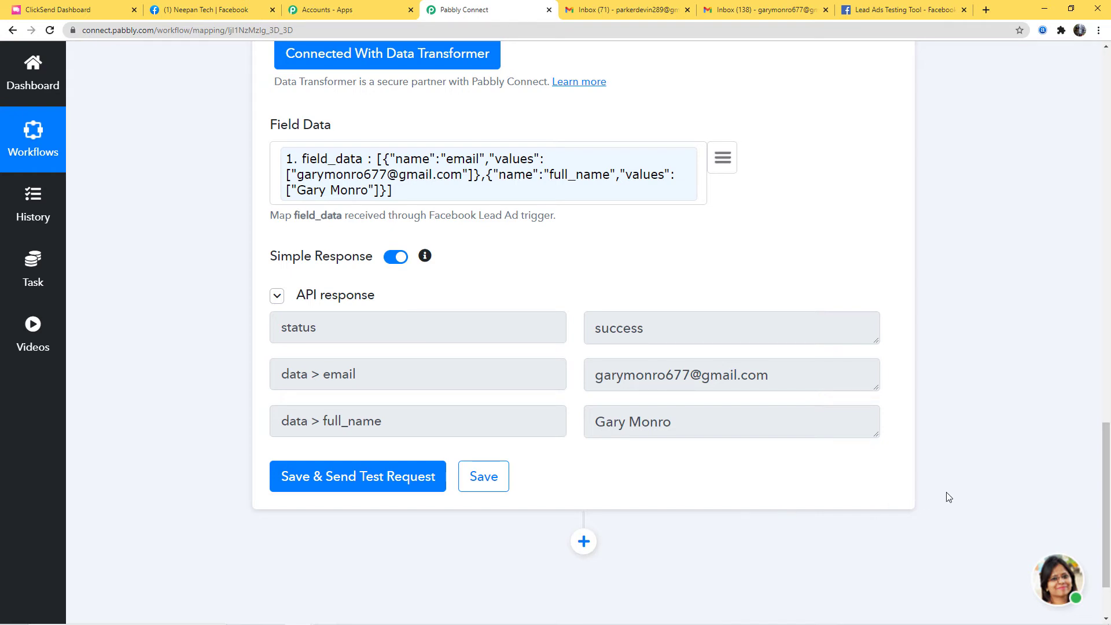
pyautogui.scroll(-2, 946, 493)
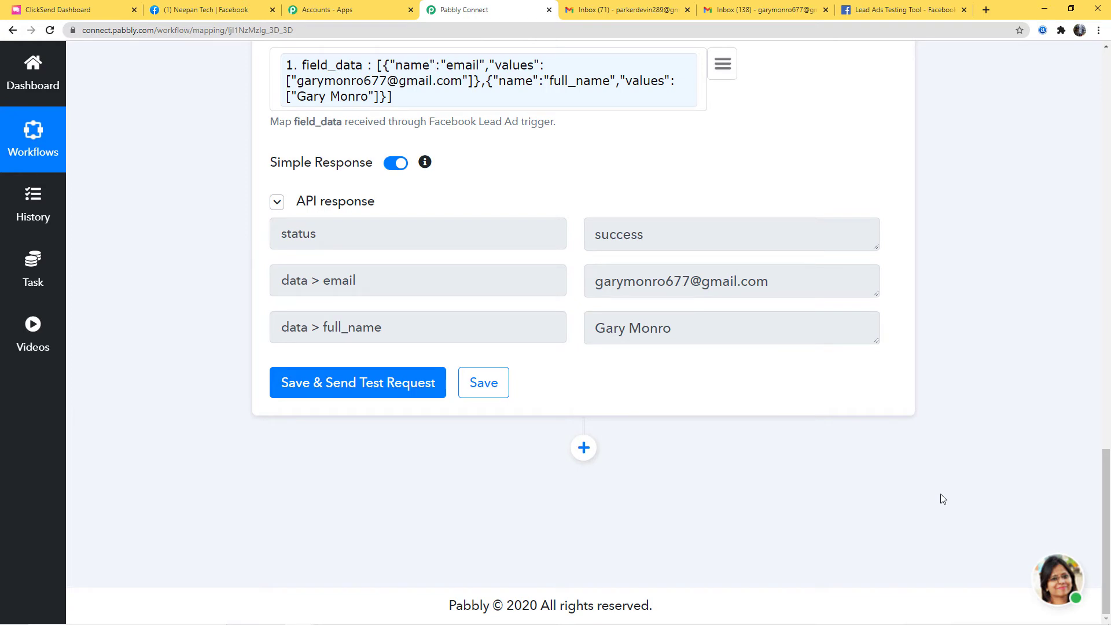
# - Add a ClickSend step after the Data Transformer with the Send Transactional Email action event
pyautogui.click(583, 448)
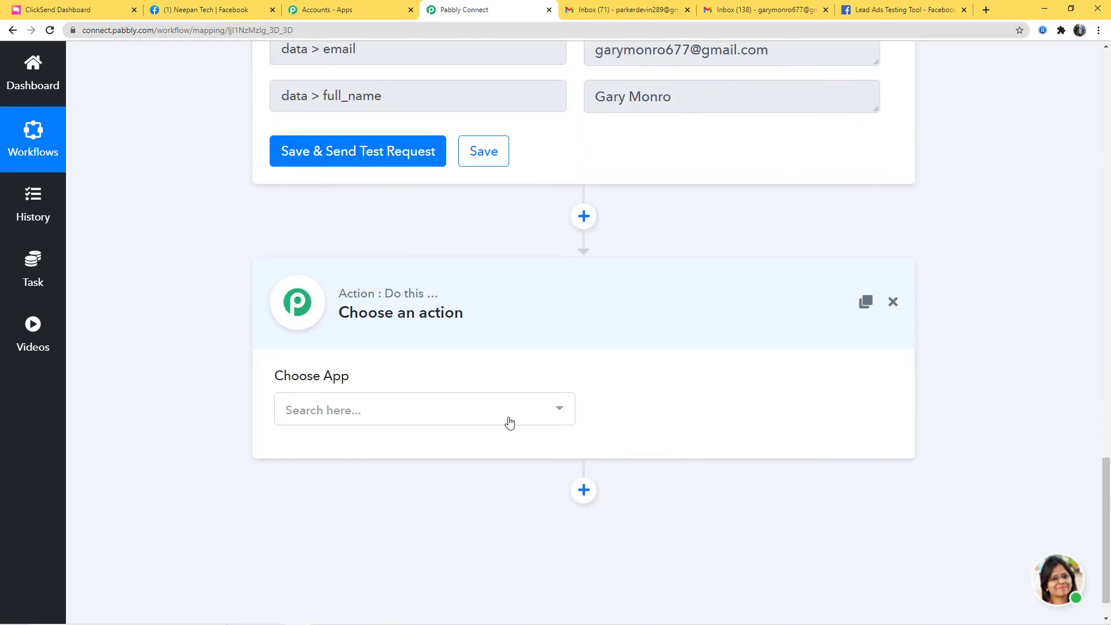
pyautogui.click(510, 423)
pyautogui.write('clic')
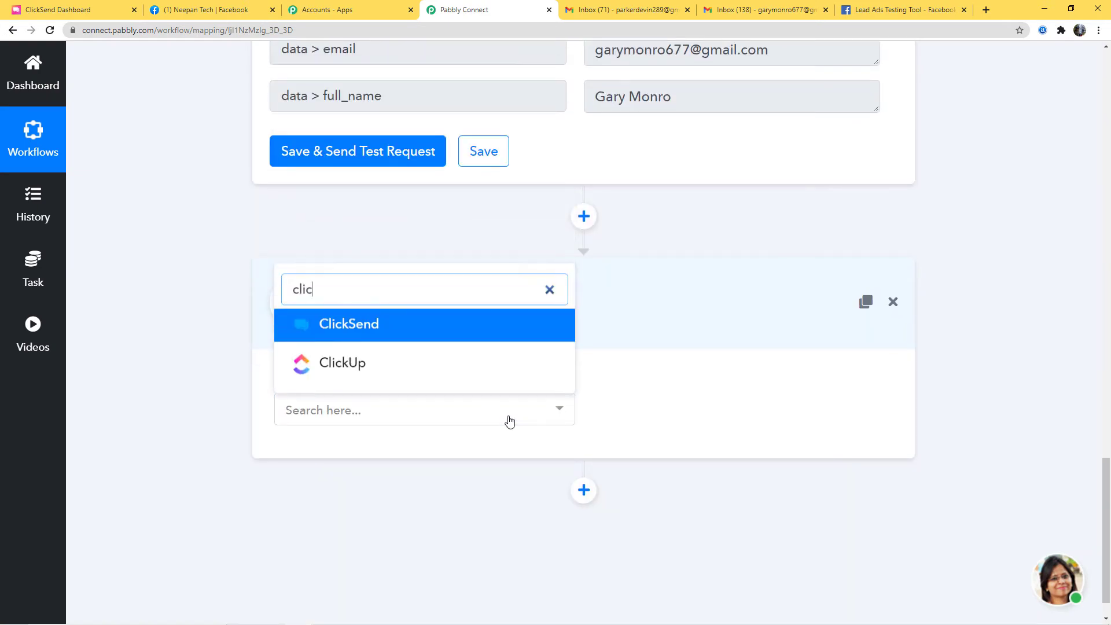
pyautogui.write('k')
pyautogui.click(449, 324)
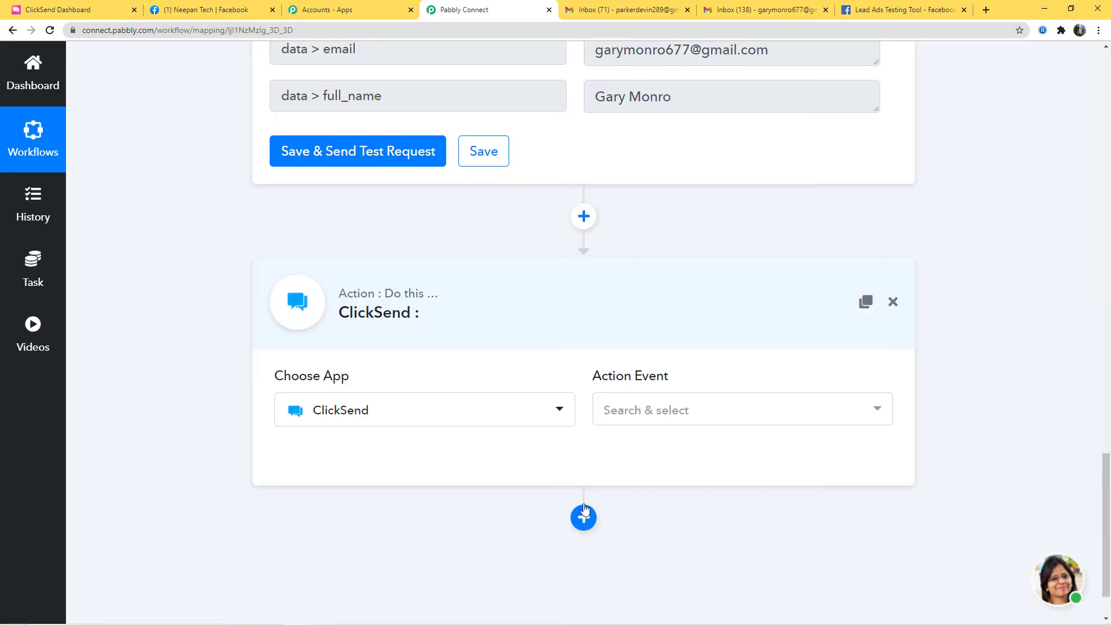
pyautogui.click(697, 417)
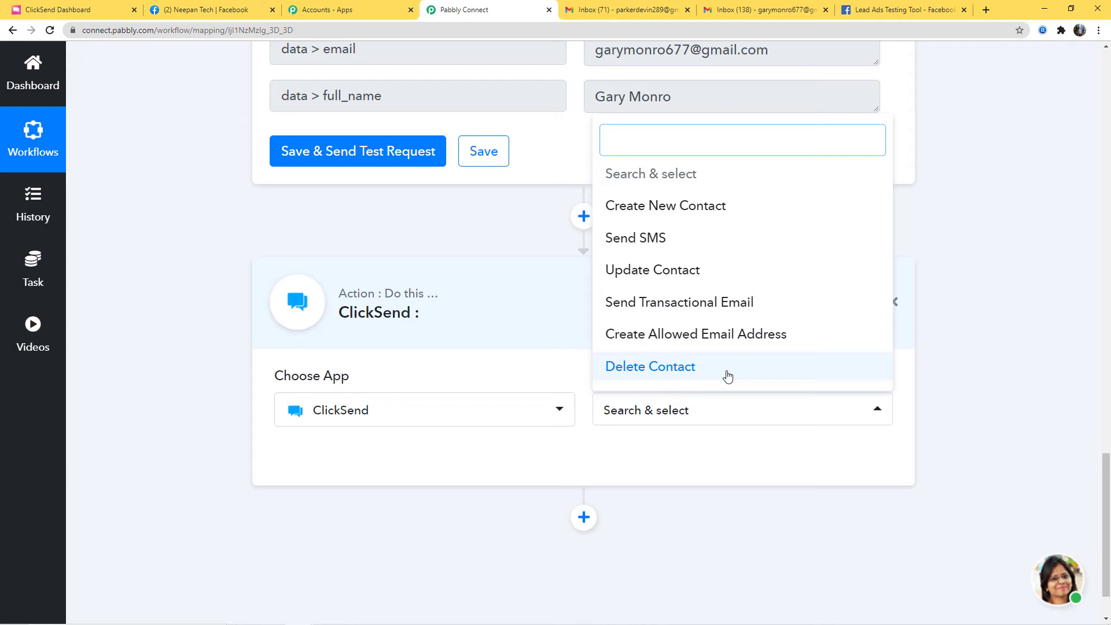
pyautogui.click(712, 303)
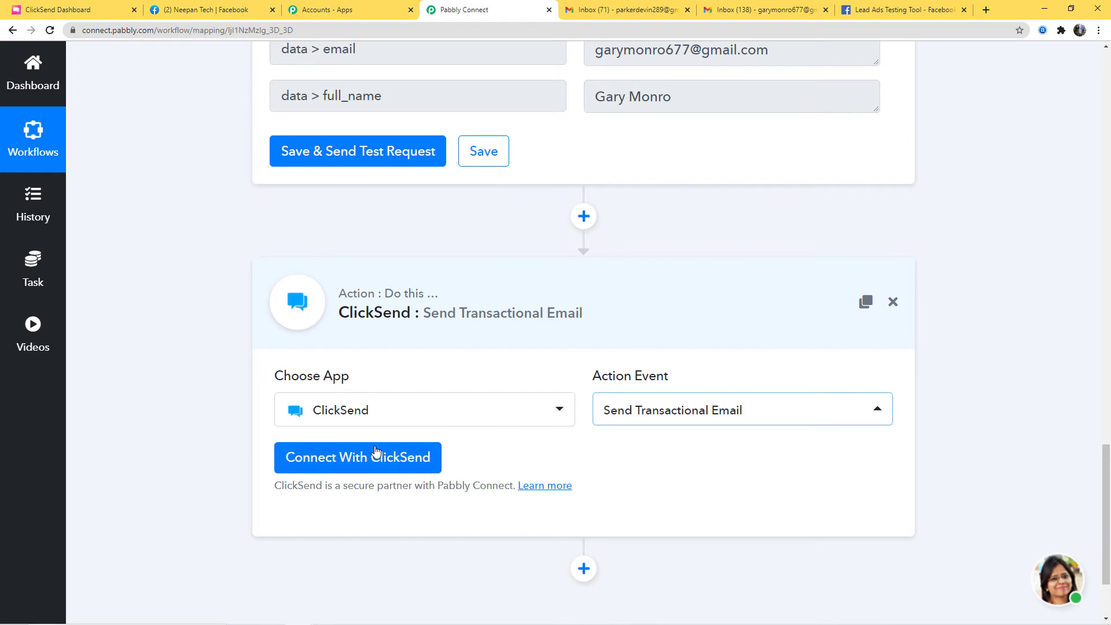
# - Begin connecting ClickSend and choose New Credentials instead of the saved ClickSend #1 connection
pyautogui.click(342, 457)
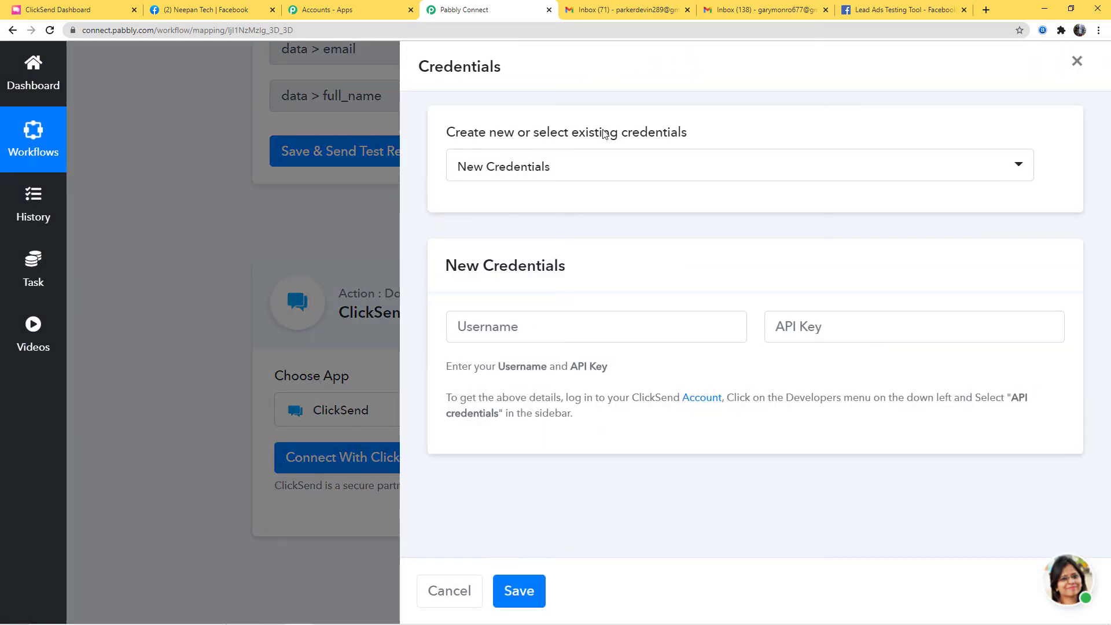
pyautogui.click(615, 172)
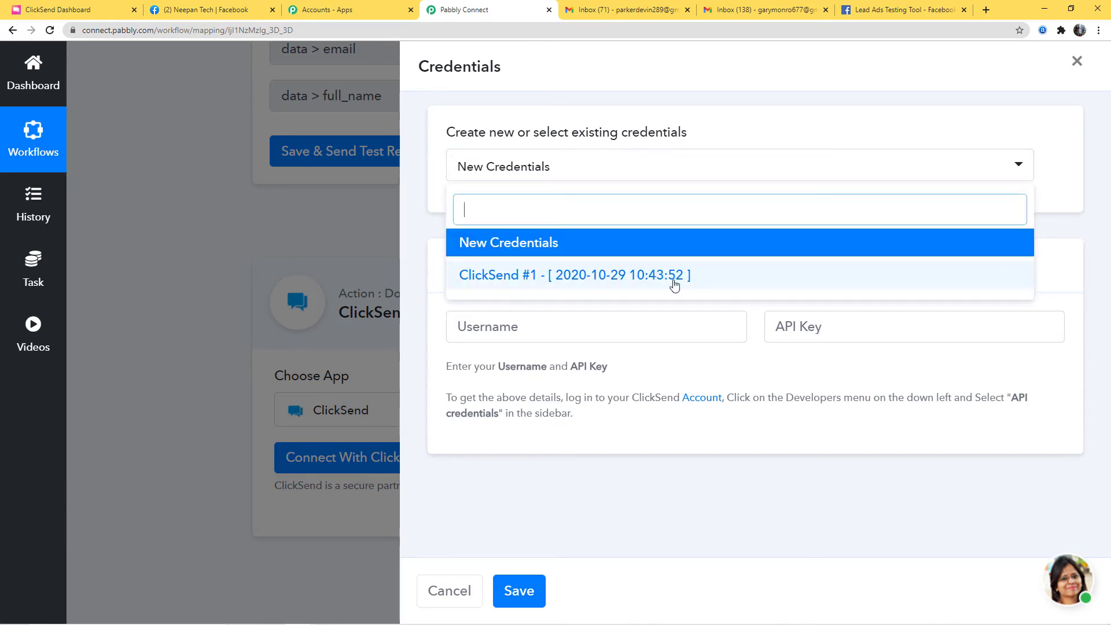
pyautogui.click(508, 243)
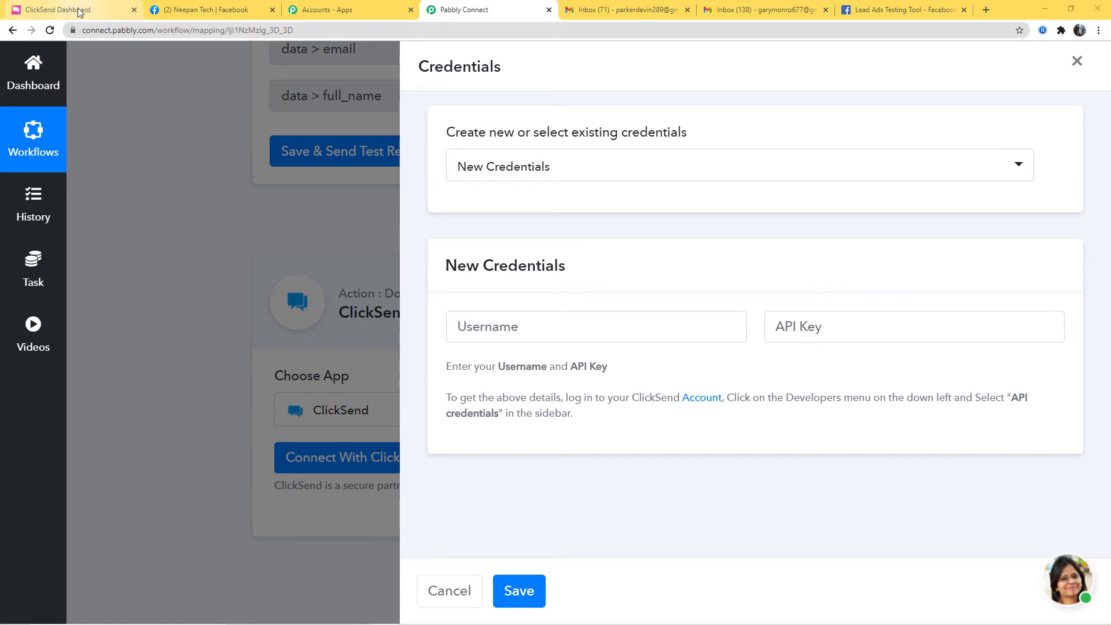
# - Copy the main account username from ClickSend's Developers > API Credentials page, then return to Pabbly's Username field
pyautogui.hotkey('ctrl', '1')
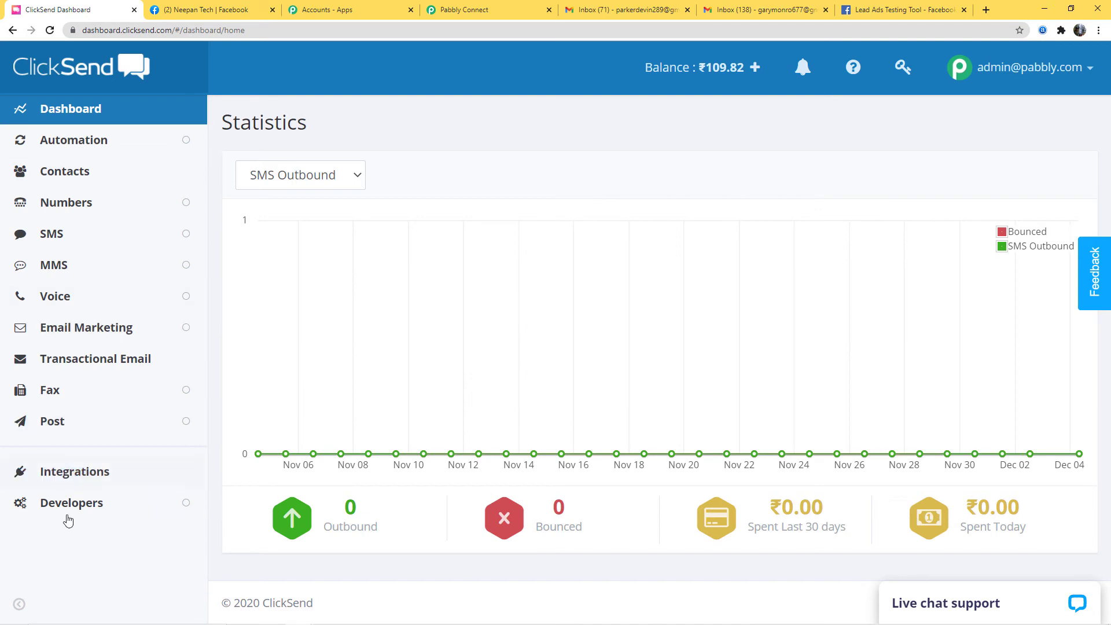
pyautogui.click(87, 503)
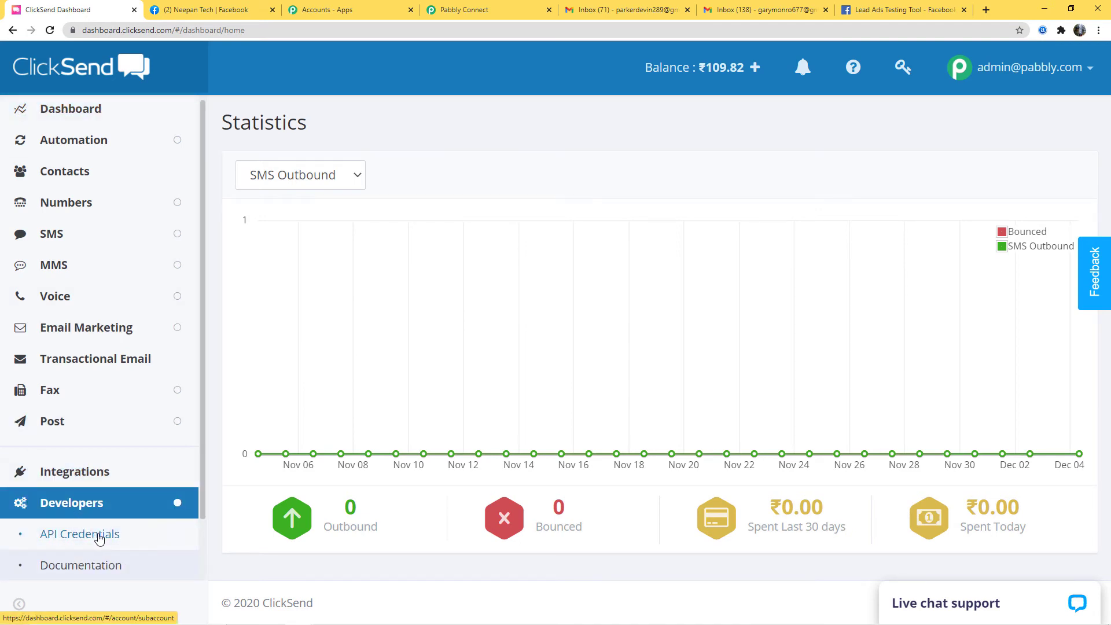
pyautogui.click(82, 542)
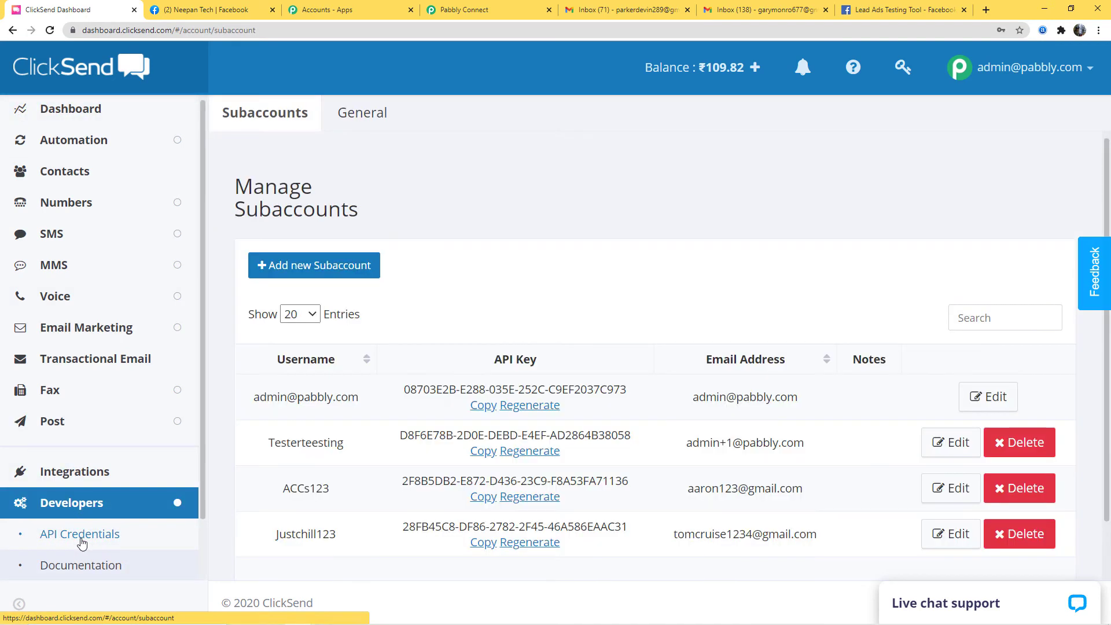
pyautogui.scroll(-1, 588, 300)
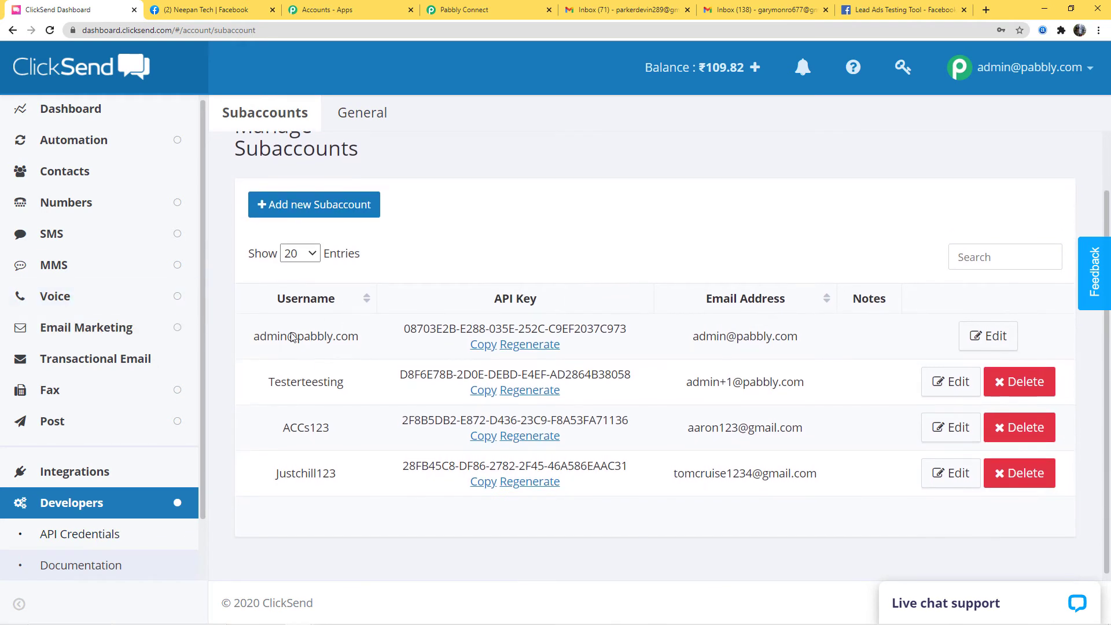
pyautogui.moveTo(253, 340); pyautogui.dragTo(357, 340)
pyautogui.hotkey('ctrl', 'c')
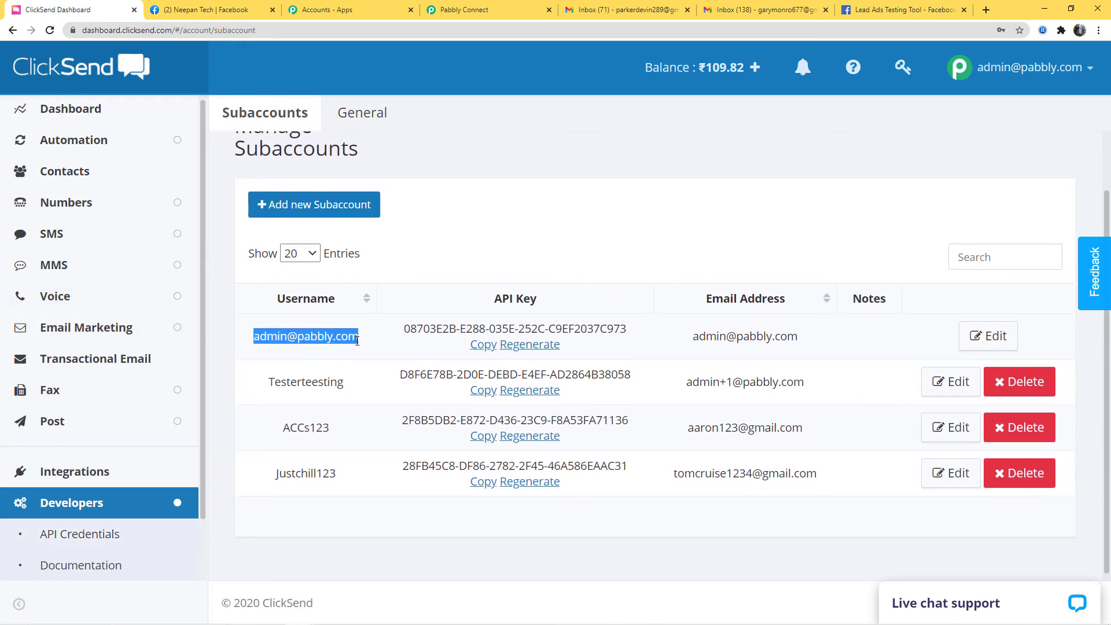
pyautogui.click(493, 10)
pyautogui.click(539, 324)
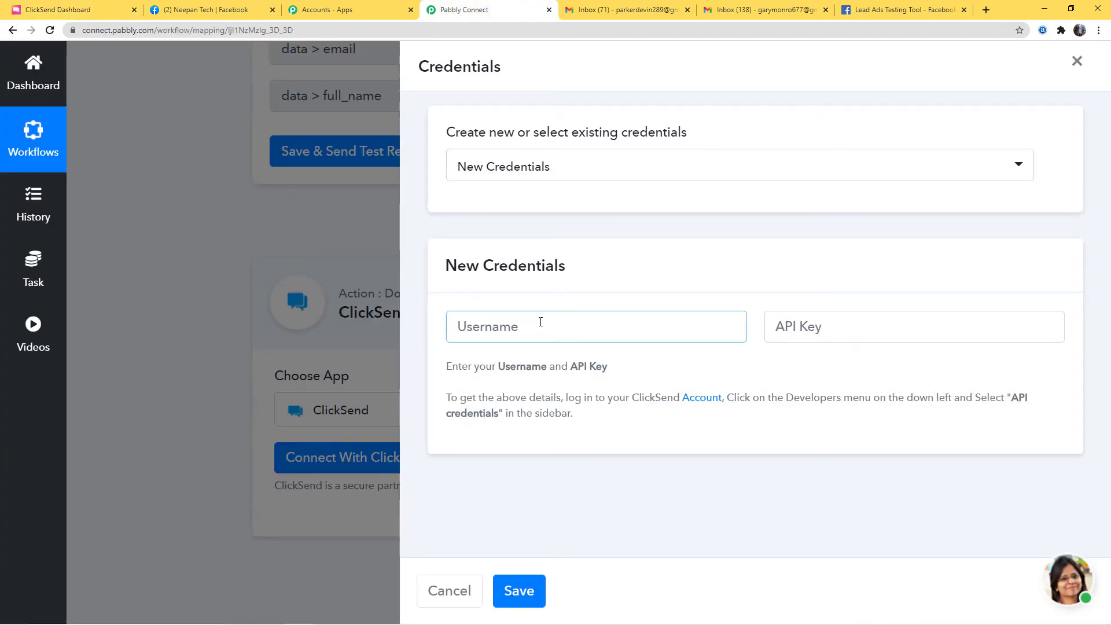
# - Paste the username, then copy the main account's API key from ClickSend into the API Key field
pyautogui.hotkey('ctrl', 'v')
pyautogui.click(795, 327)
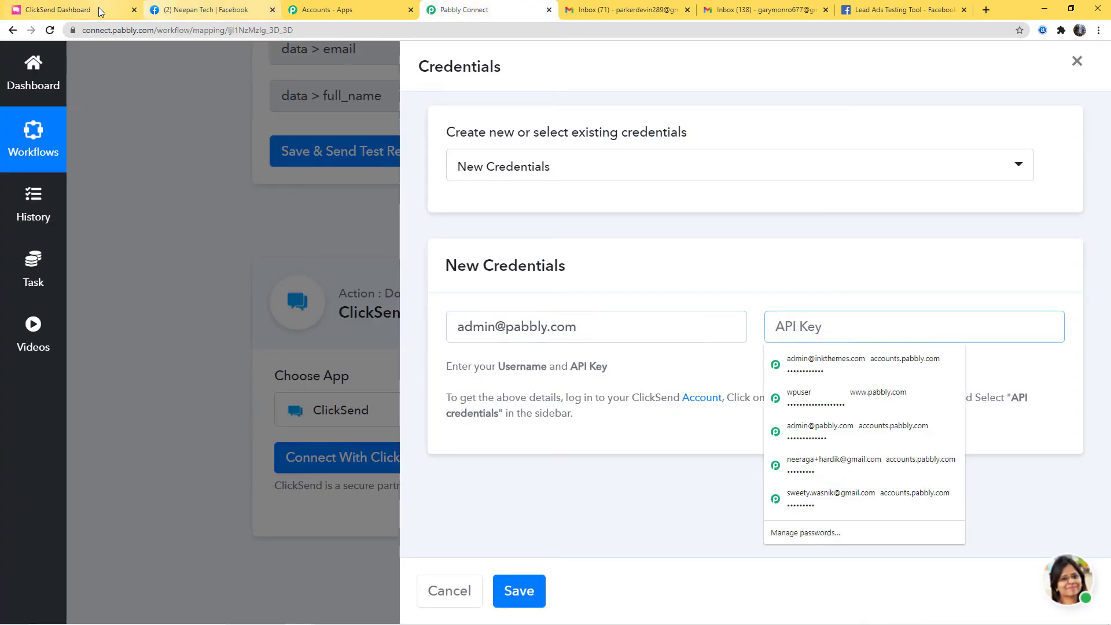
pyautogui.click(87, 10)
pyautogui.click(484, 345)
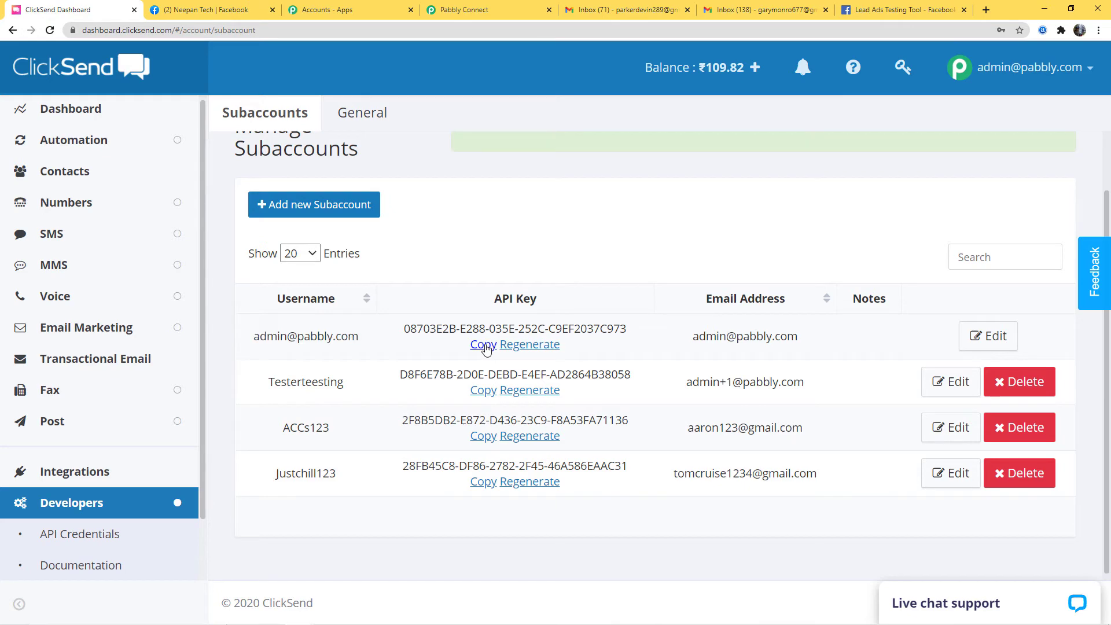
pyautogui.click(486, 10)
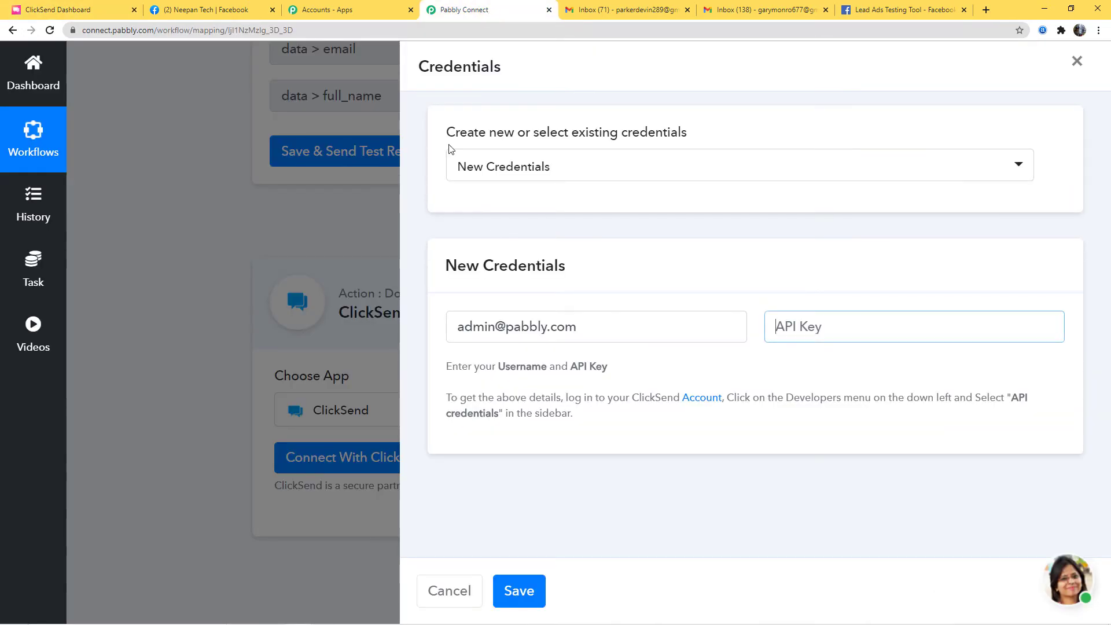
pyautogui.click(834, 333)
pyautogui.click(833, 335)
pyautogui.hotkey('ctrl', 'v')
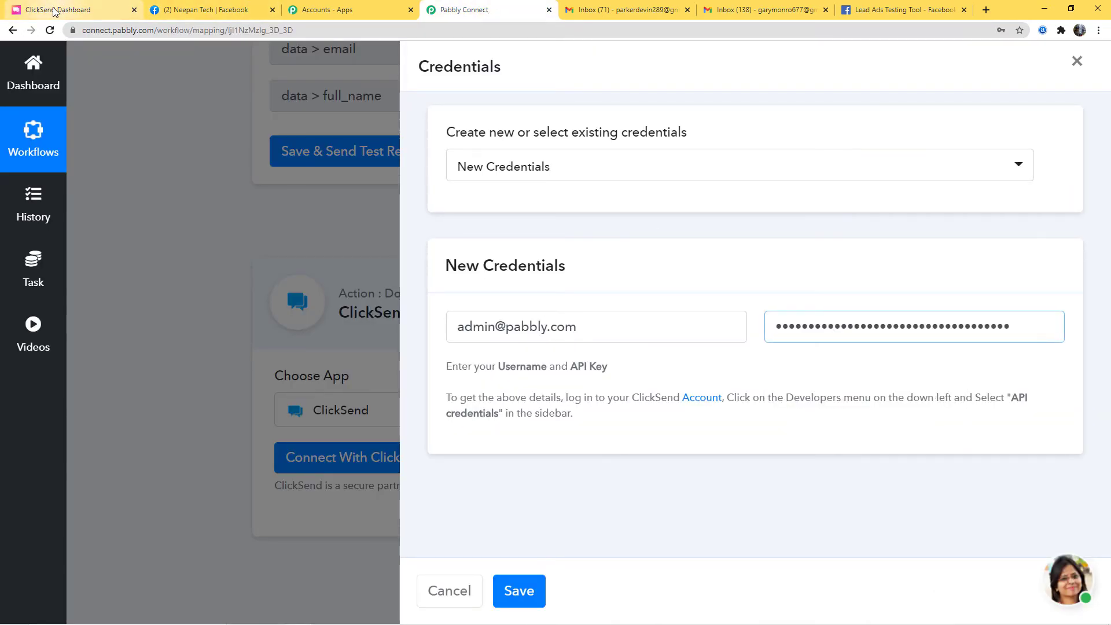
# - Double-check the ClickSend subaccounts page, then save the new ClickSend credentials
pyautogui.click(49, 8)
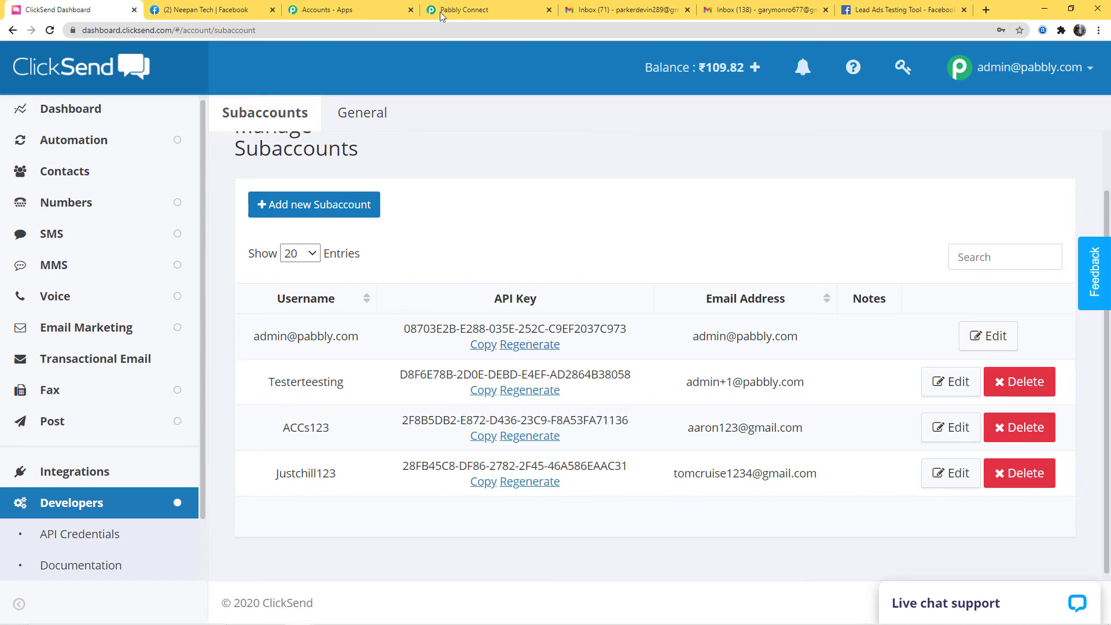
pyautogui.click(483, 11)
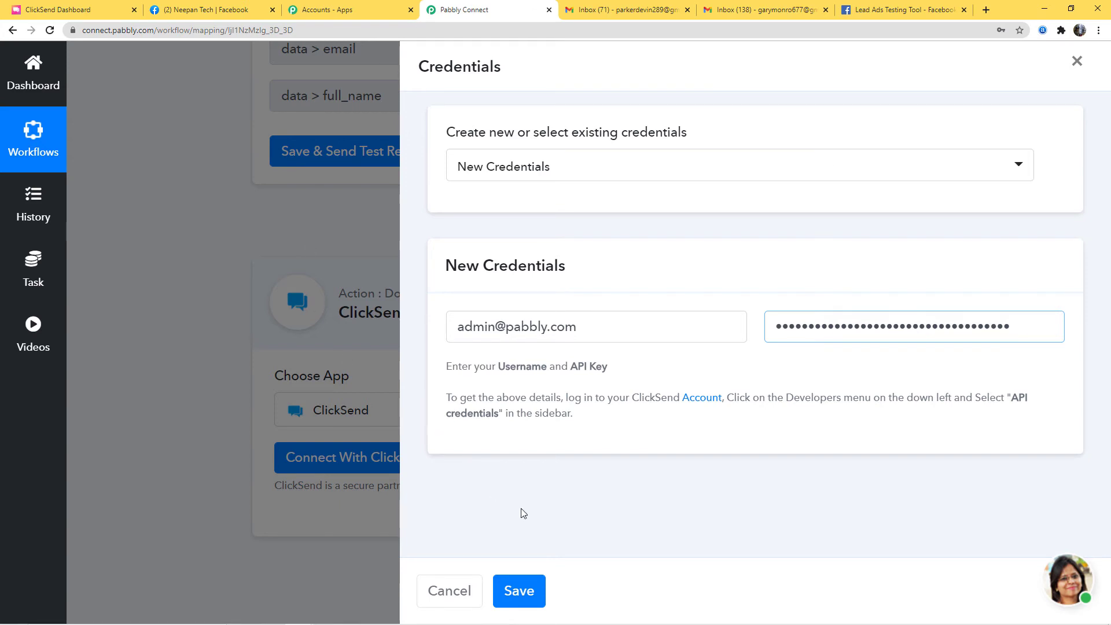
pyautogui.click(519, 590)
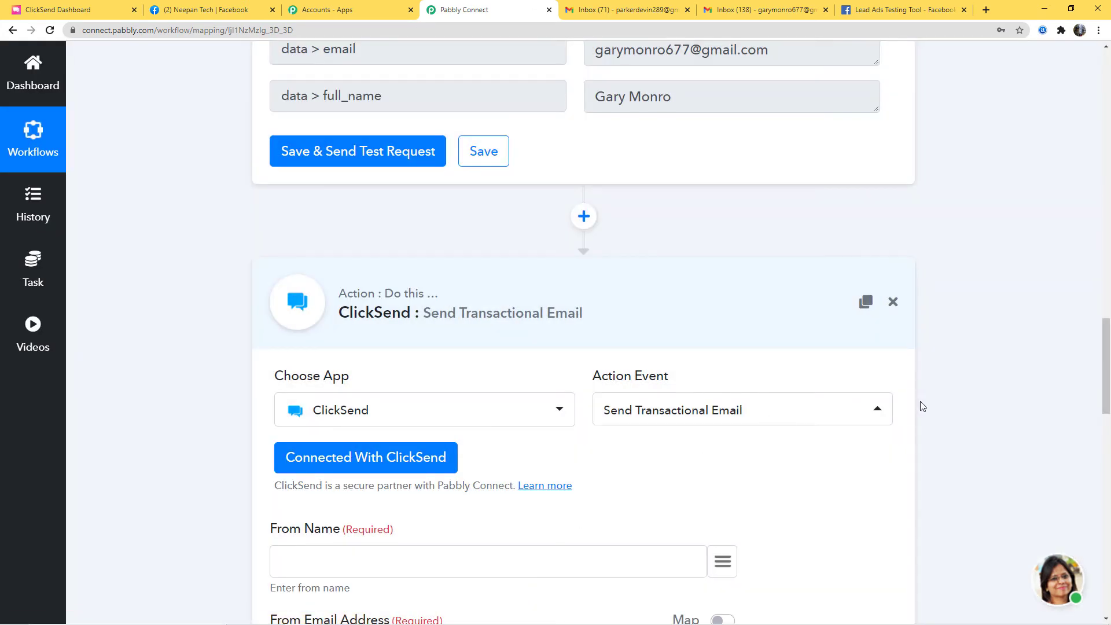
# - Set the From Name to 'Pabbly' and keep the already chosen sender email address
pyautogui.scroll(-5, 967, 409)
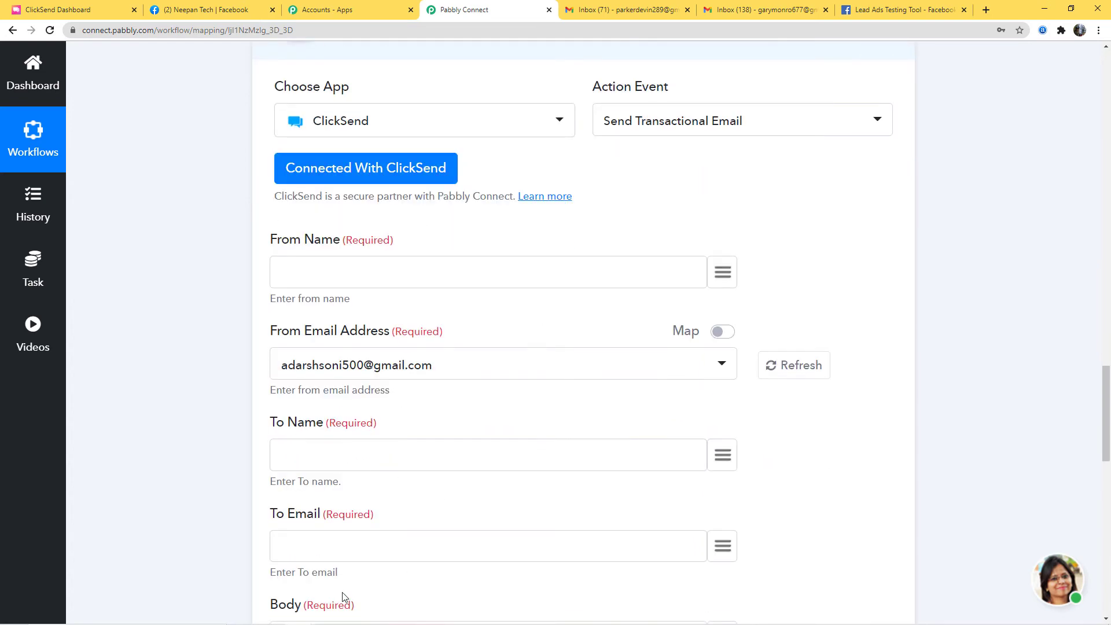
pyautogui.scroll(-4, 561, 540)
pyautogui.scroll(10, 1017, 434)
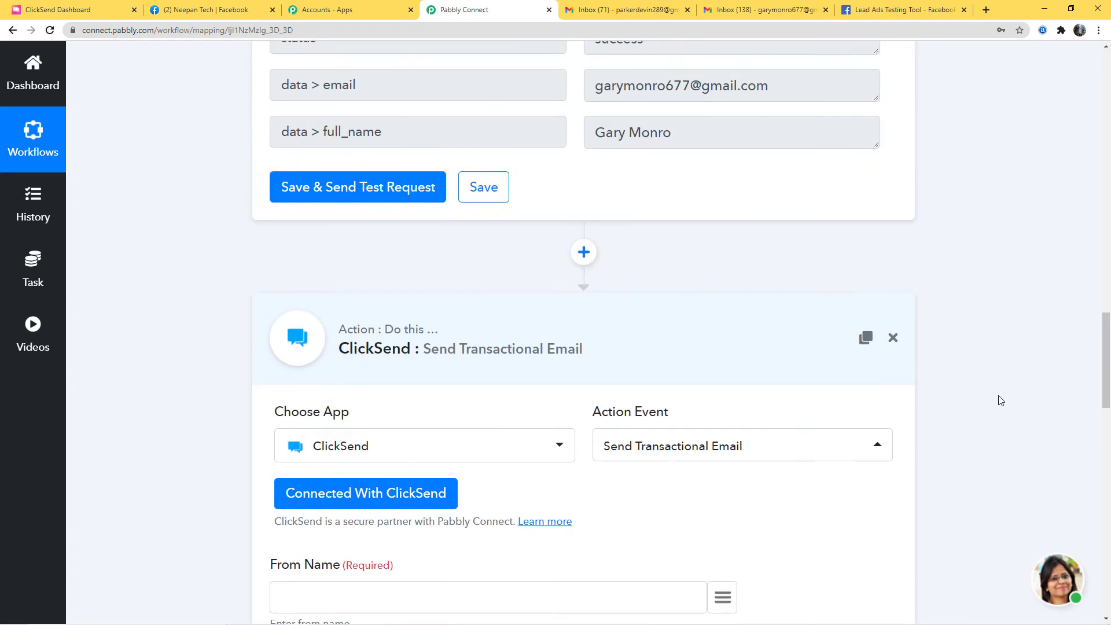
pyautogui.scroll(4, 1001, 400)
pyautogui.scroll(-9, 1068, 397)
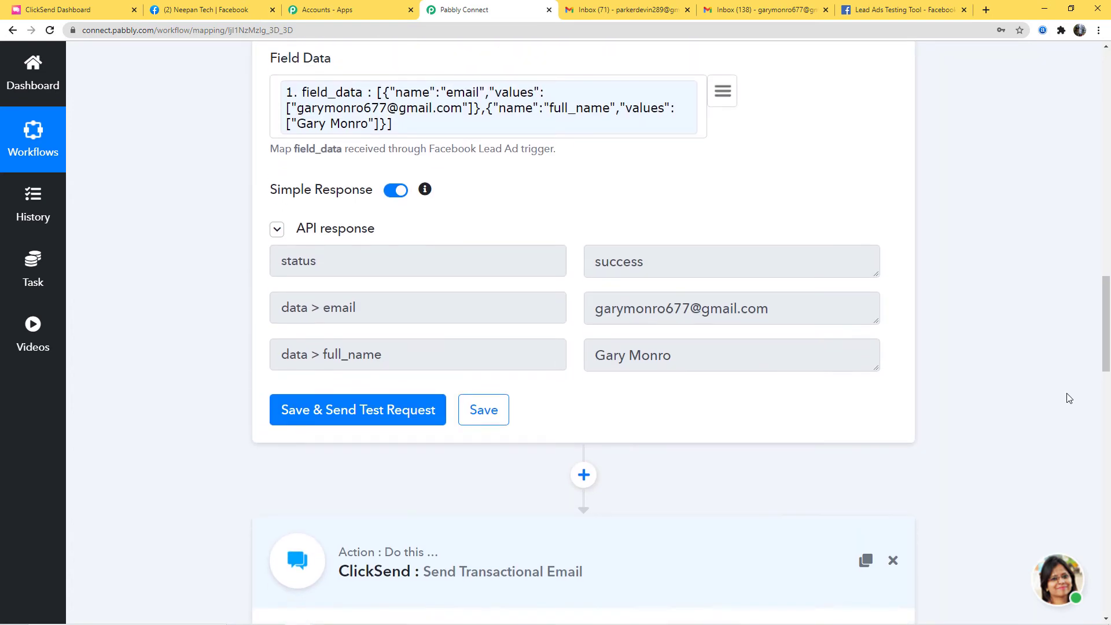
pyautogui.scroll(-1, 1060, 393)
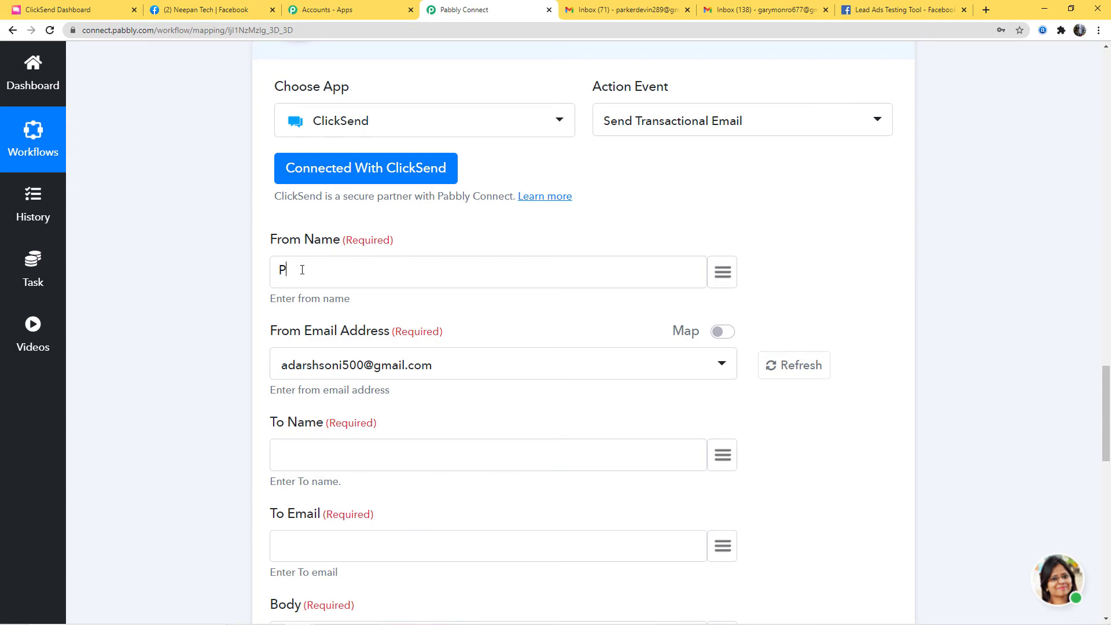
pyautogui.write('abbly')
pyautogui.click(559, 372)
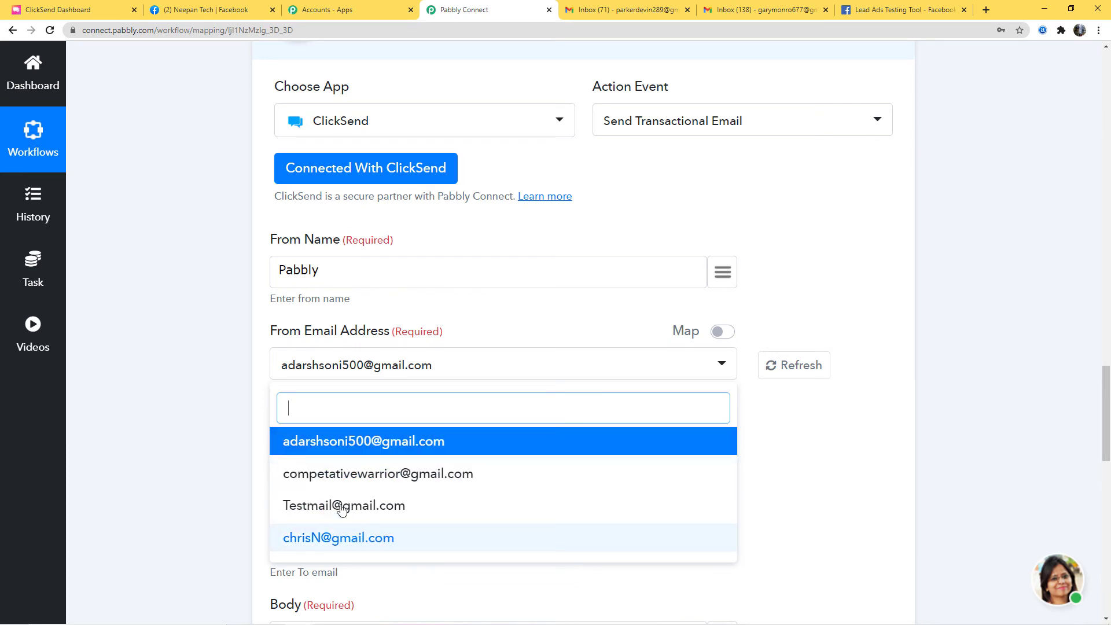
pyautogui.click(374, 442)
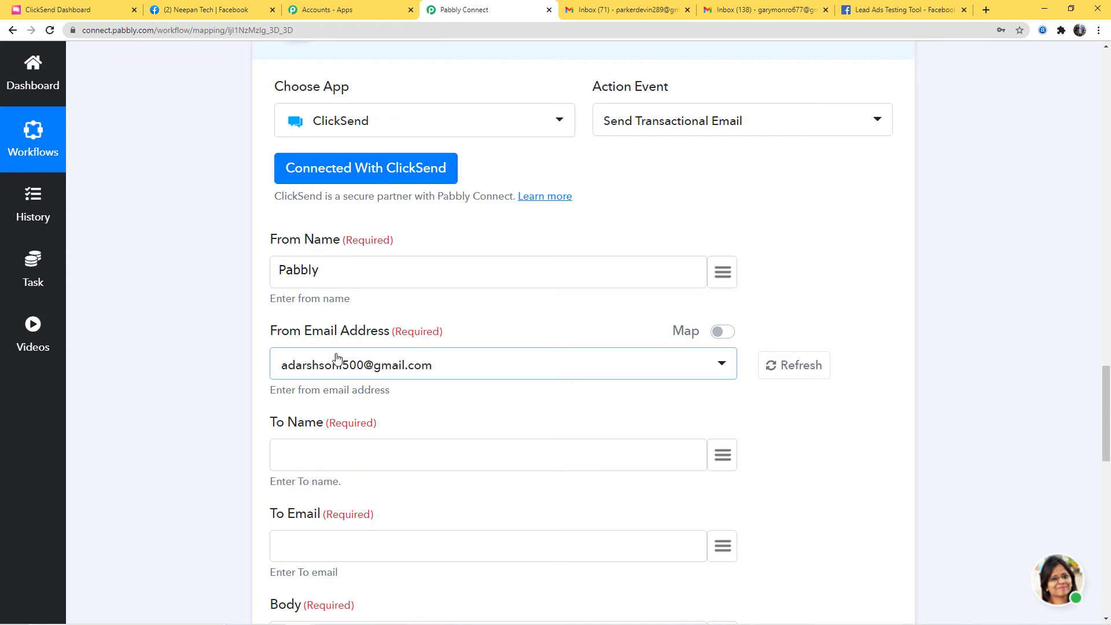
# - Map To Name to the lead's full_name and To Email to the lead's email data
pyautogui.scroll(-2, 664, 427)
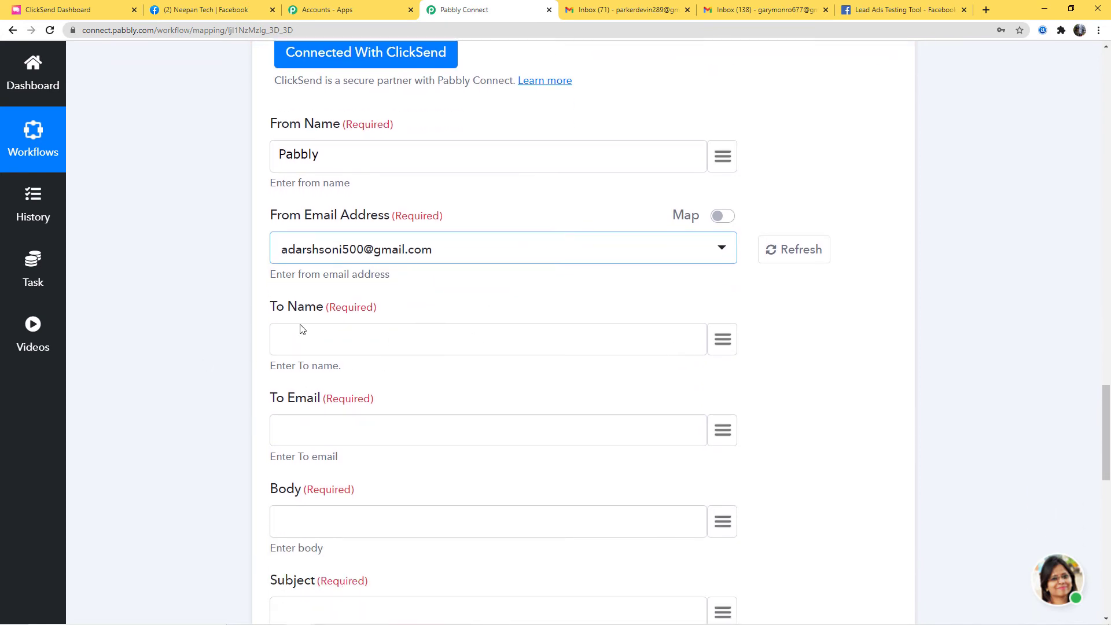
pyautogui.scroll(-1, 376, 399)
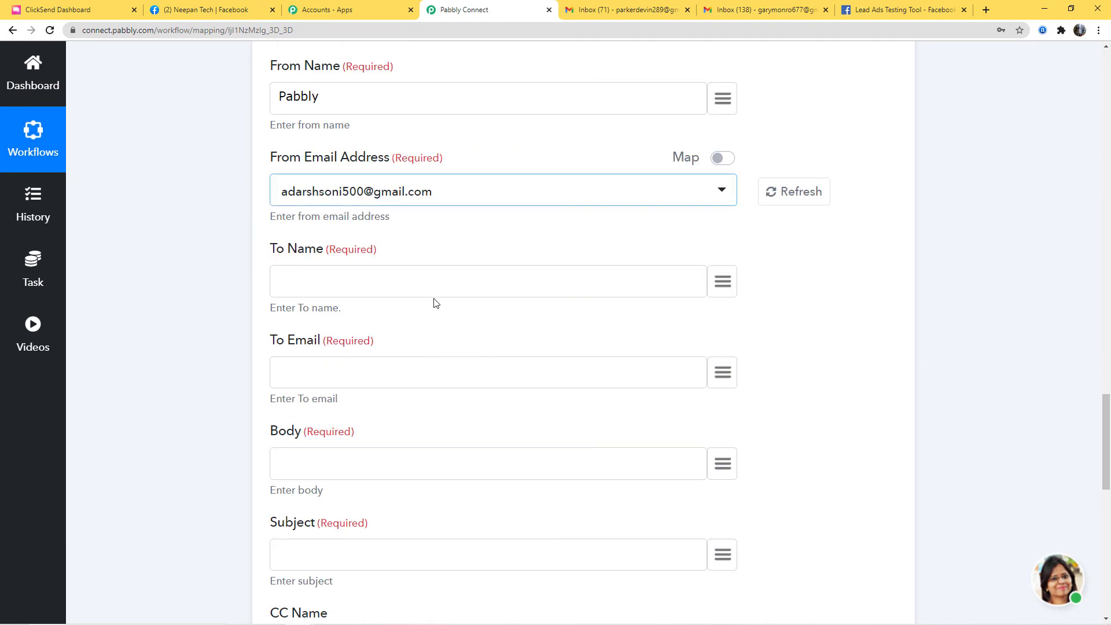
pyautogui.scroll(9, 997, 380)
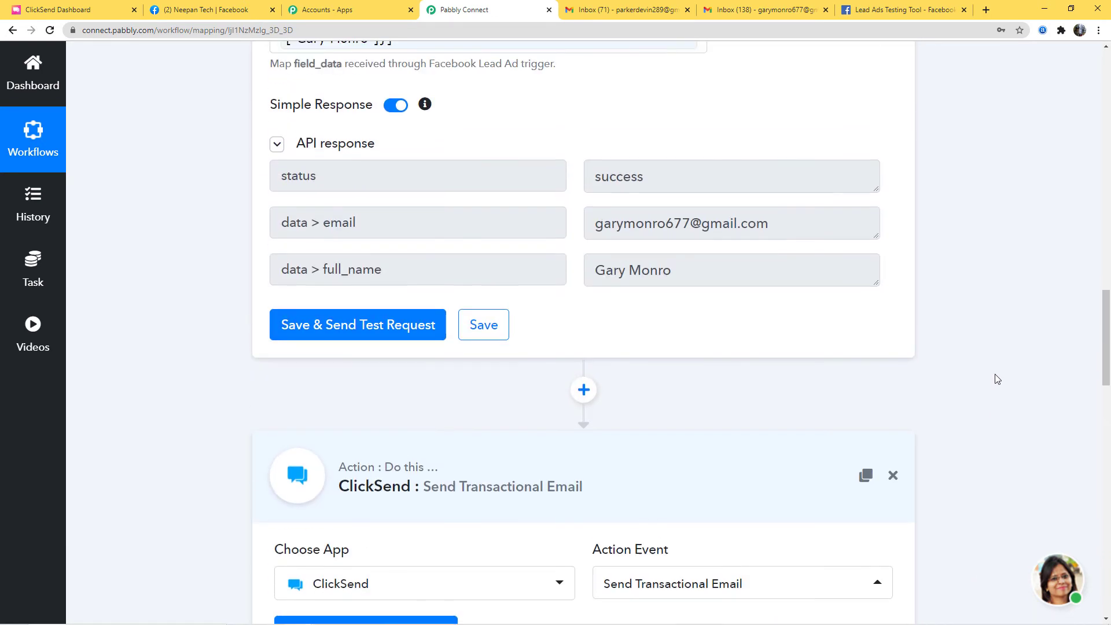
pyautogui.scroll(1, 868, 371)
pyautogui.scroll(-13, 1014, 440)
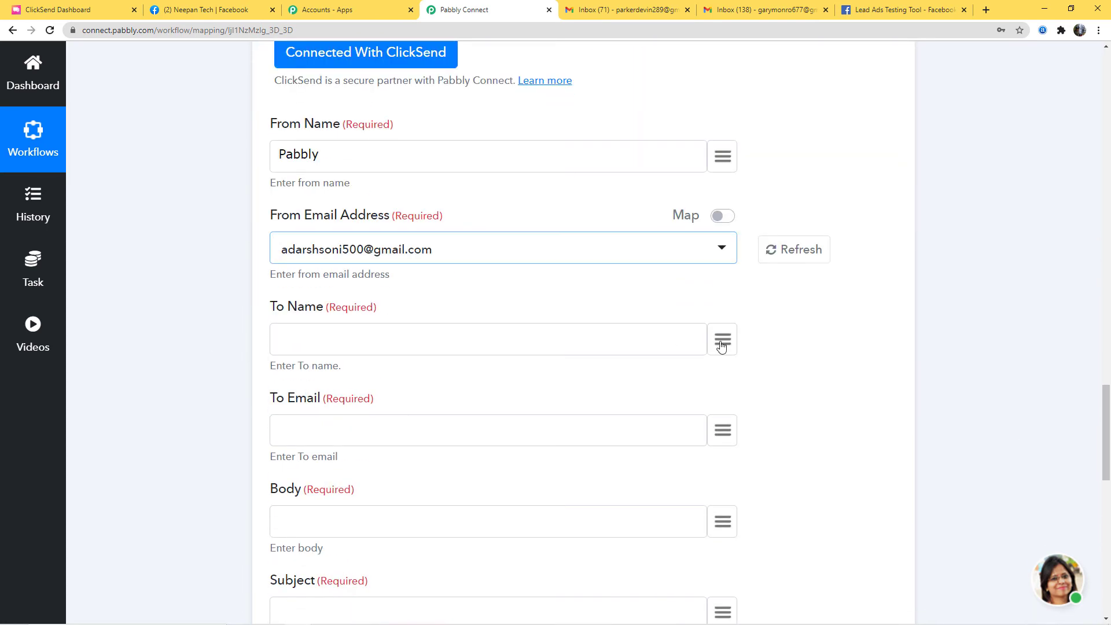
pyautogui.click(723, 340)
pyautogui.write('n')
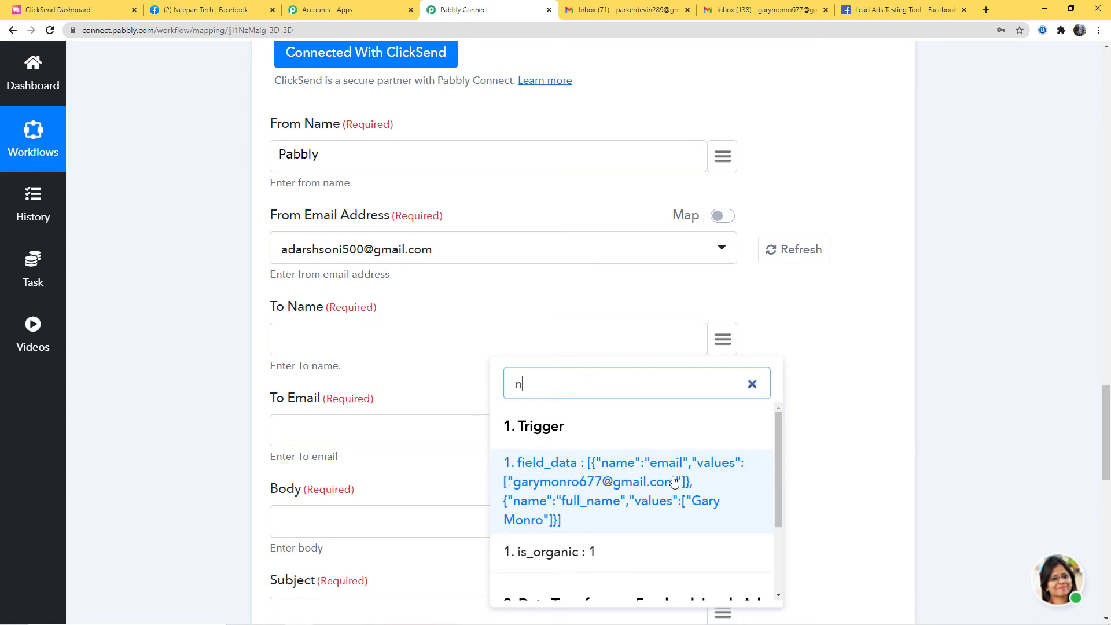
pyautogui.write('am')
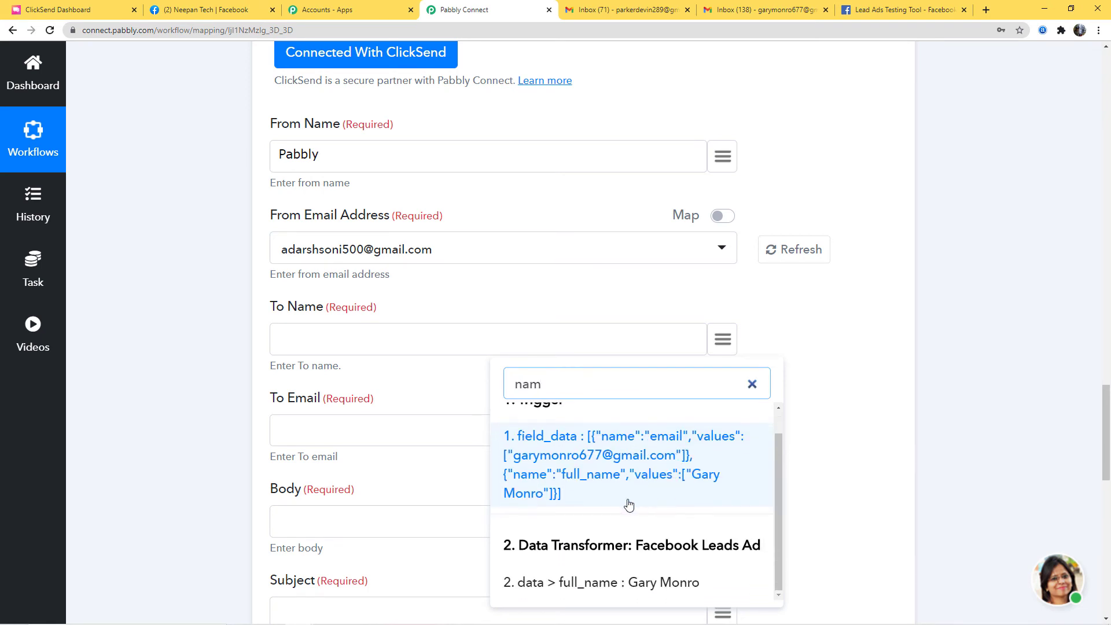
pyautogui.click(680, 585)
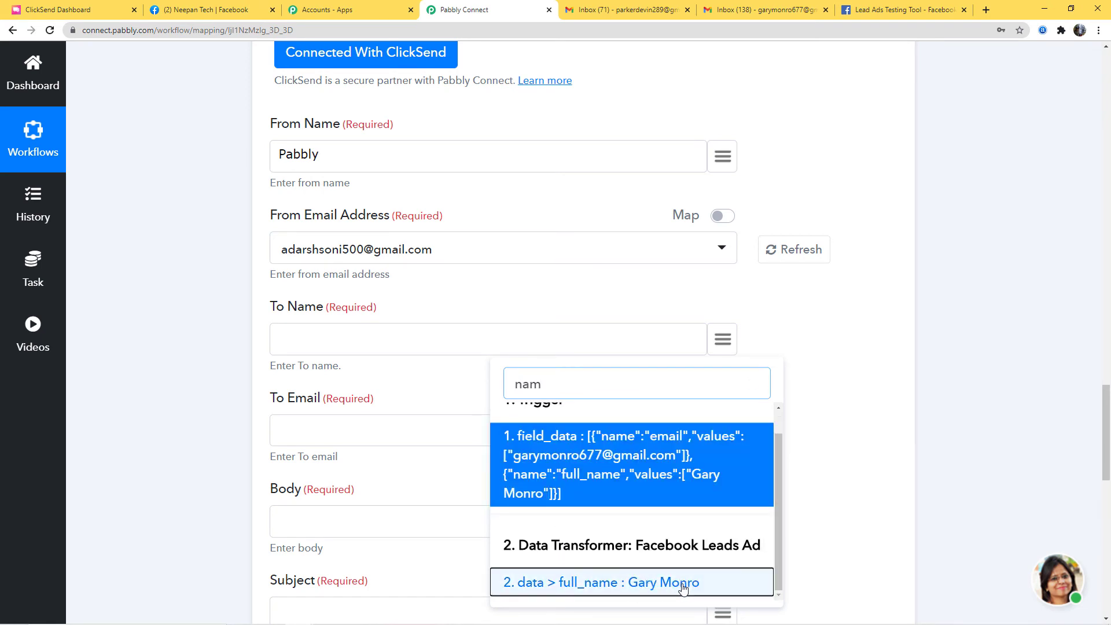
pyautogui.click(723, 431)
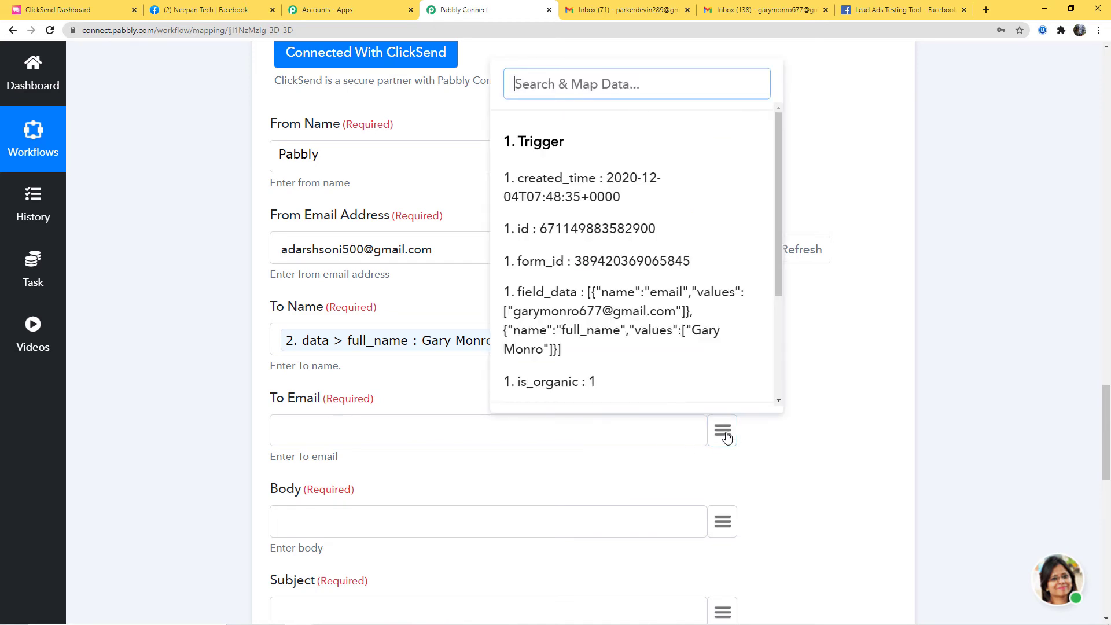
pyautogui.moveTo(780, 283); pyautogui.dragTo(757, 402)
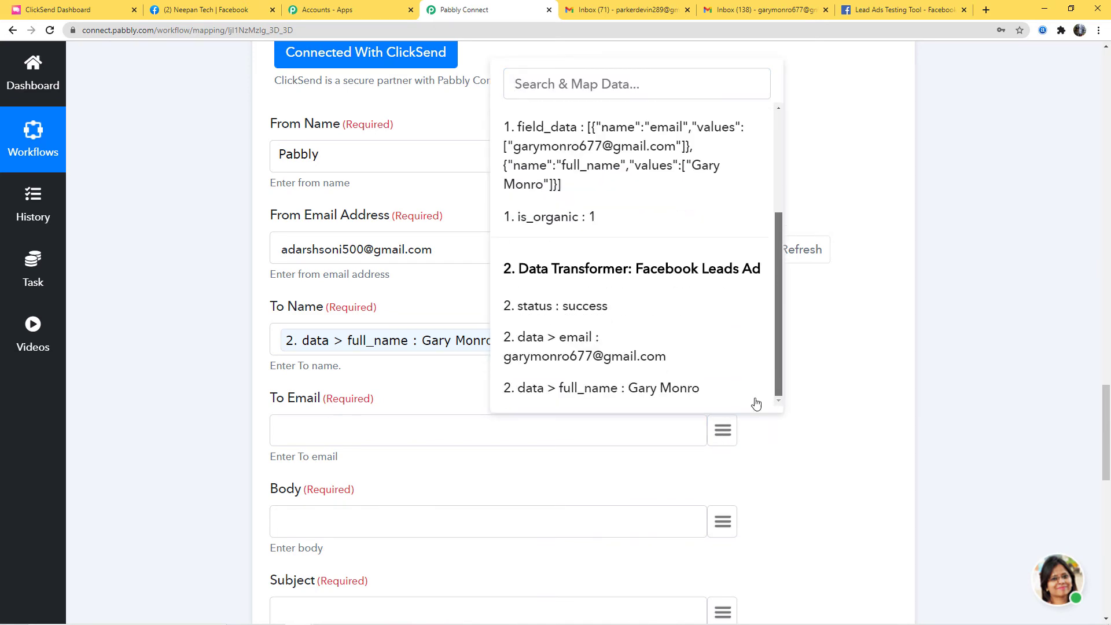
pyautogui.click(624, 355)
pyautogui.scroll(-3, 836, 405)
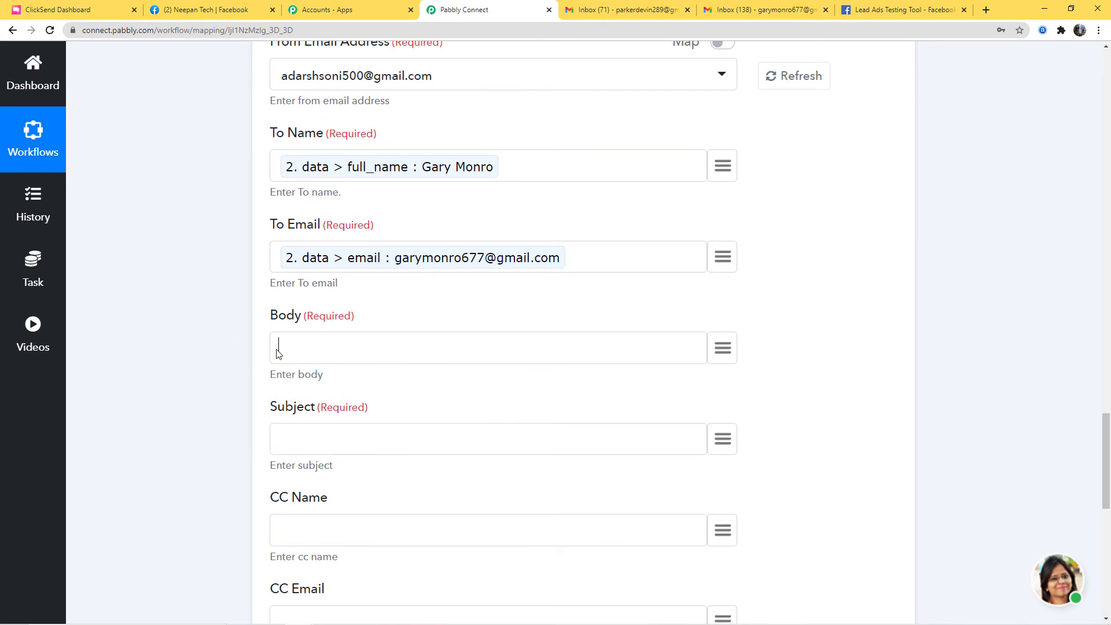
# - Write the body 'Hello, Thank you for signing up.' and subject 'New Email From Facebook'
pyautogui.click(276, 353)
pyautogui.write('Hello, Thank you for signing up')
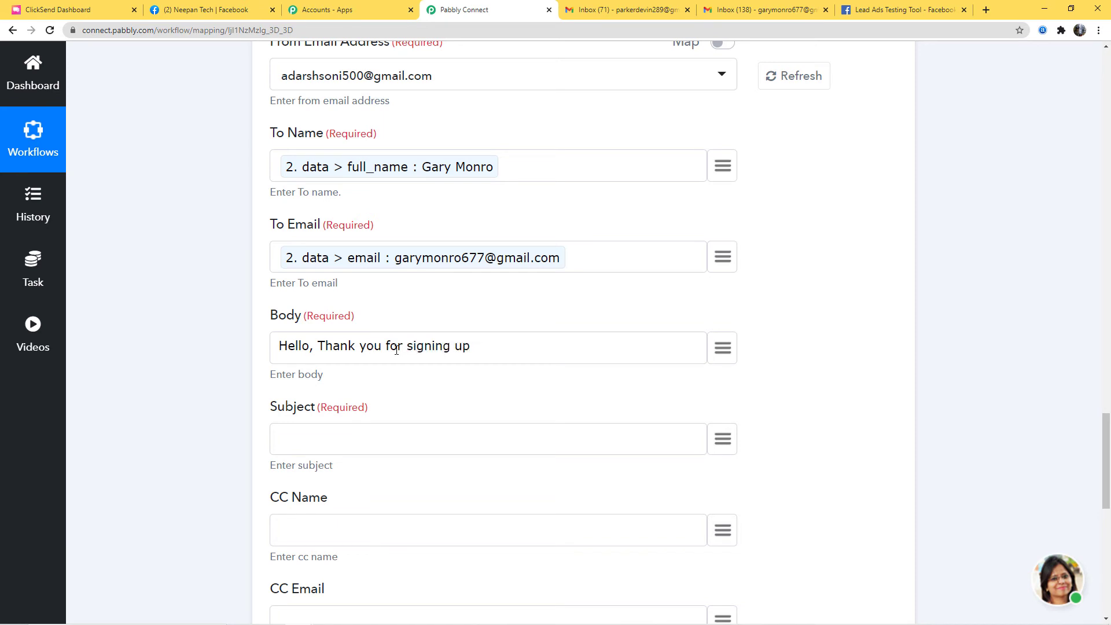
pyautogui.write('.')
pyautogui.click(289, 436)
pyautogui.write('New Email From Facebook')
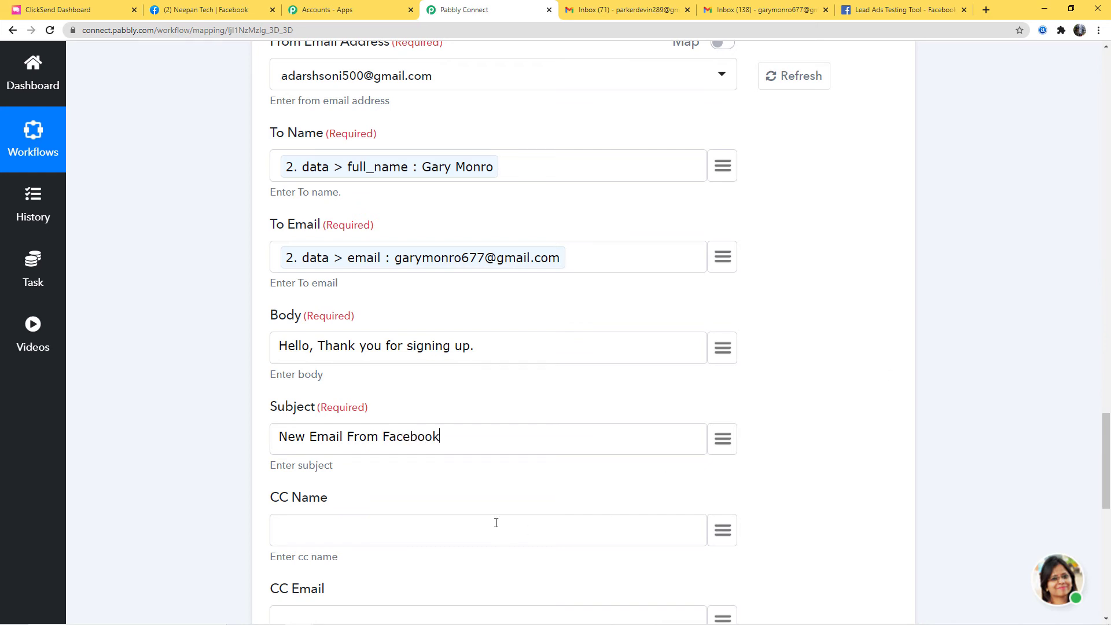
# - Enter the CC recipient's name and email address
pyautogui.scroll(-2, 359, 379)
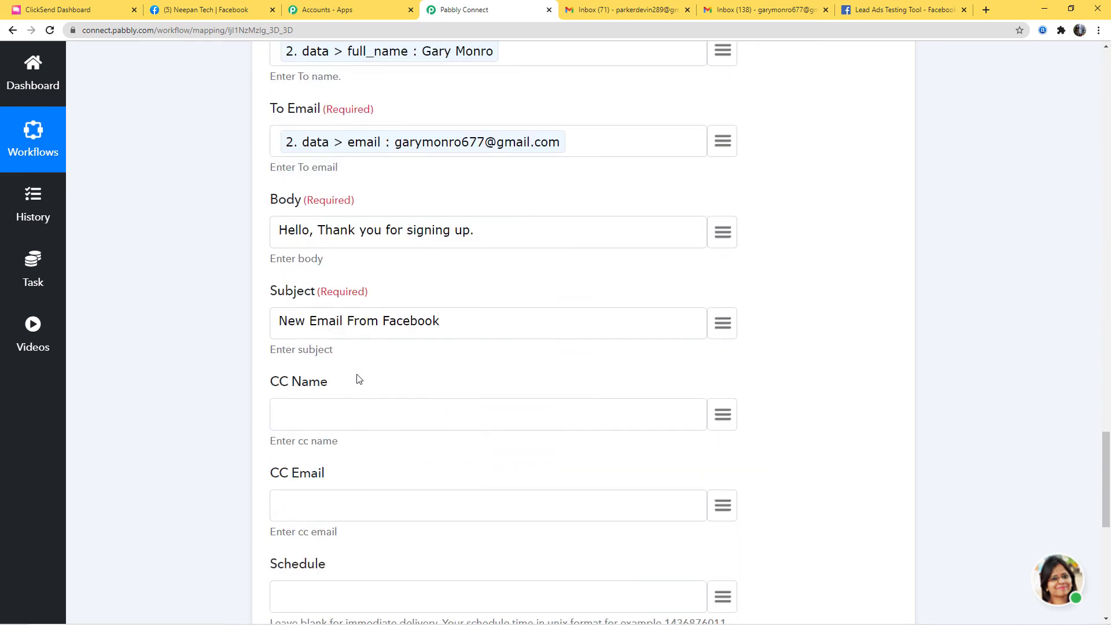
pyautogui.click(297, 414)
pyautogui.click(292, 509)
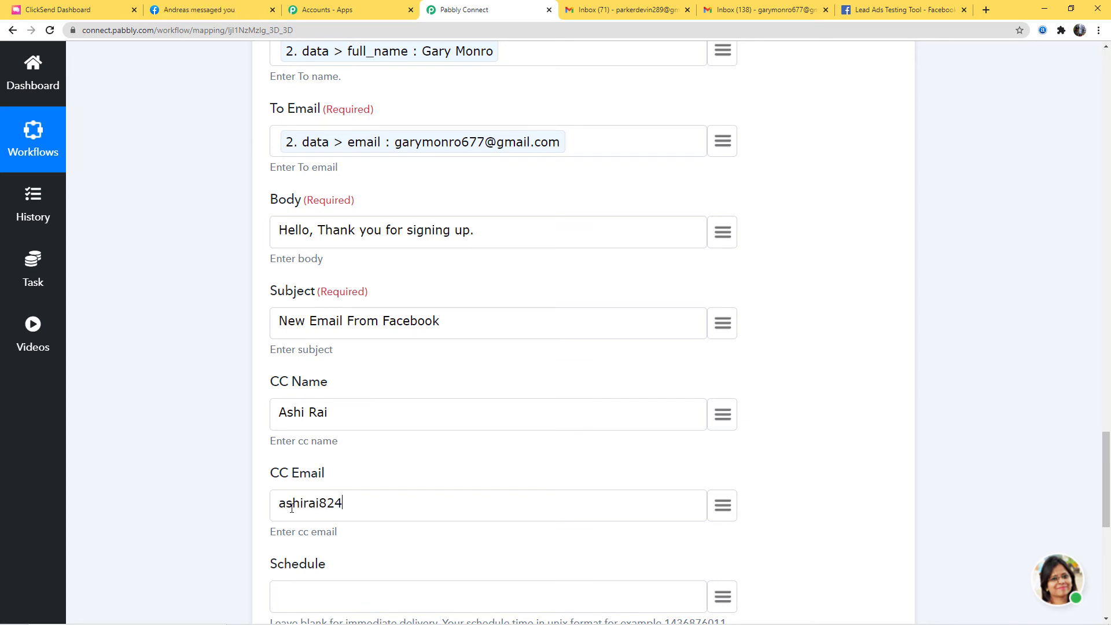
# - Review the Schedule help text about immediate delivery and the formatDate hint
pyautogui.scroll(-2, 811, 399)
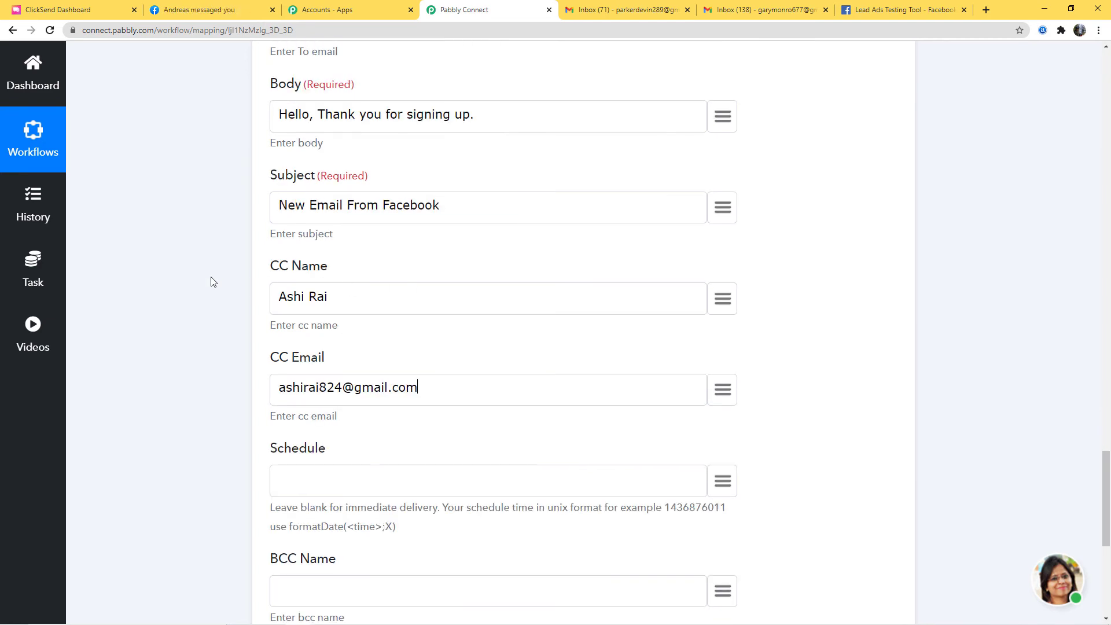
pyautogui.scroll(-3, 806, 375)
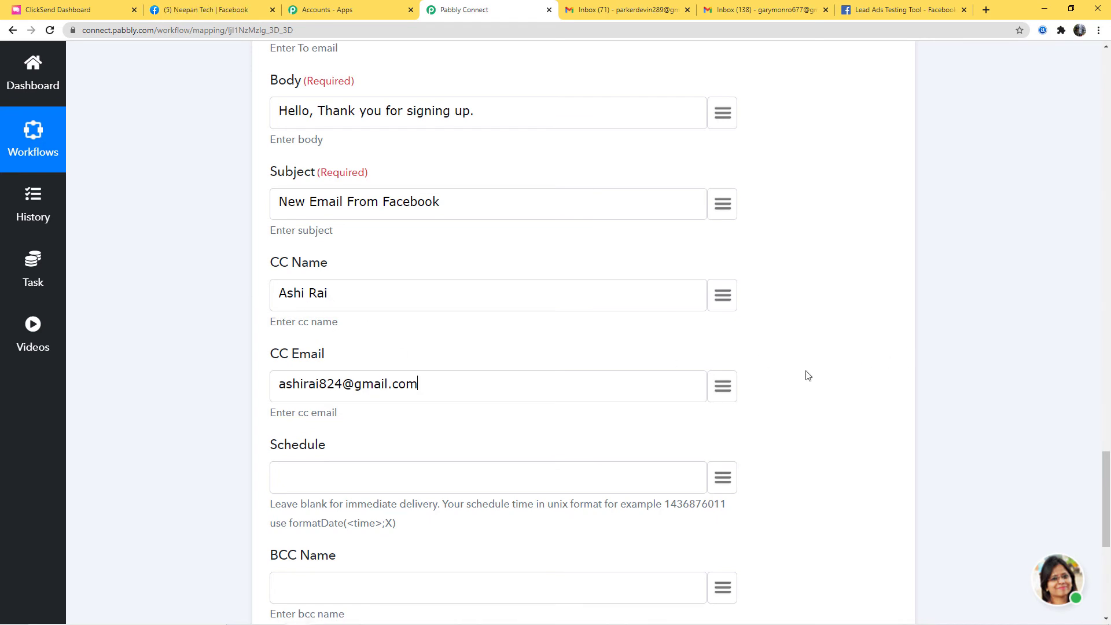
pyautogui.moveTo(271, 334); pyautogui.dragTo(446, 345)
pyautogui.click(459, 369)
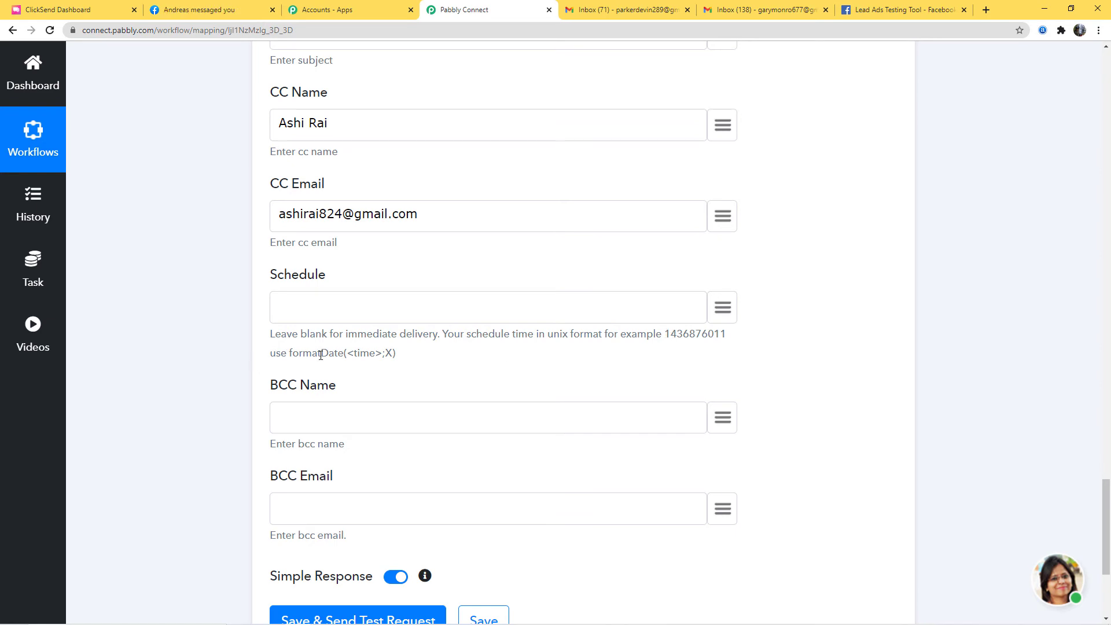
pyautogui.moveTo(325, 357); pyautogui.dragTo(345, 358)
pyautogui.moveTo(354, 359); pyautogui.dragTo(386, 360)
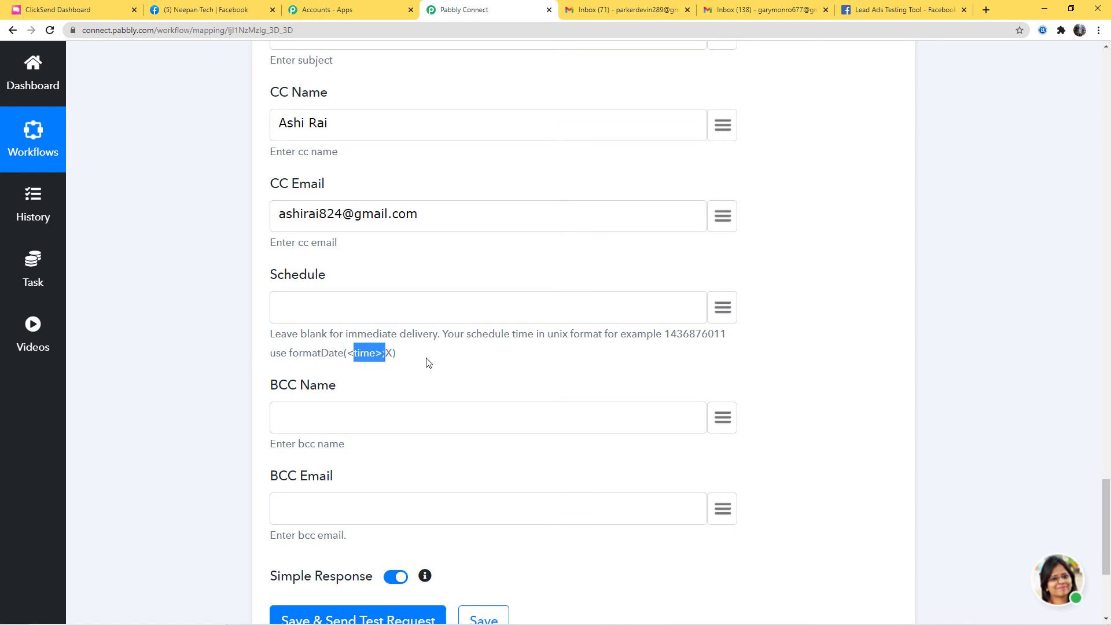
pyautogui.click(431, 364)
# - Enter the BCC recipient's name and email address
pyautogui.scroll(-1, 601, 341)
pyautogui.click(280, 355)
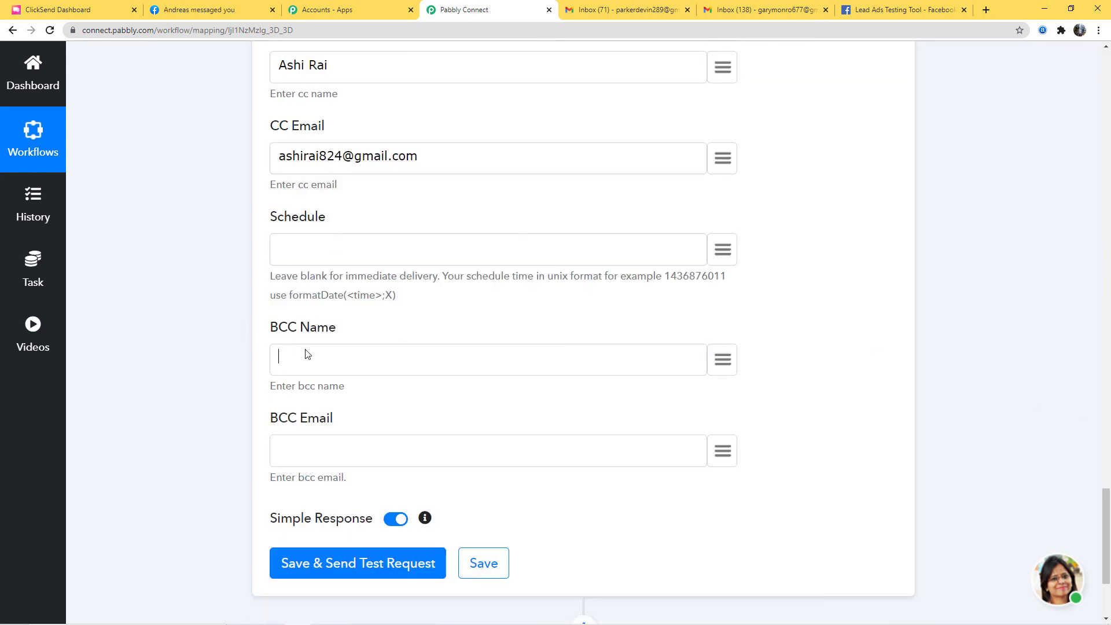
pyautogui.click(331, 446)
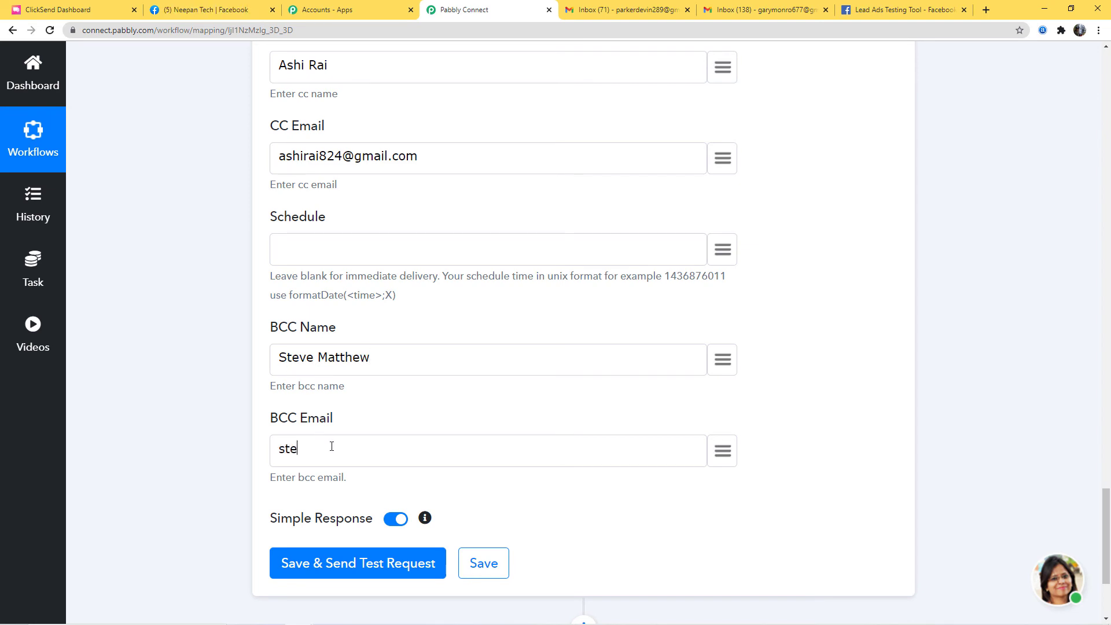
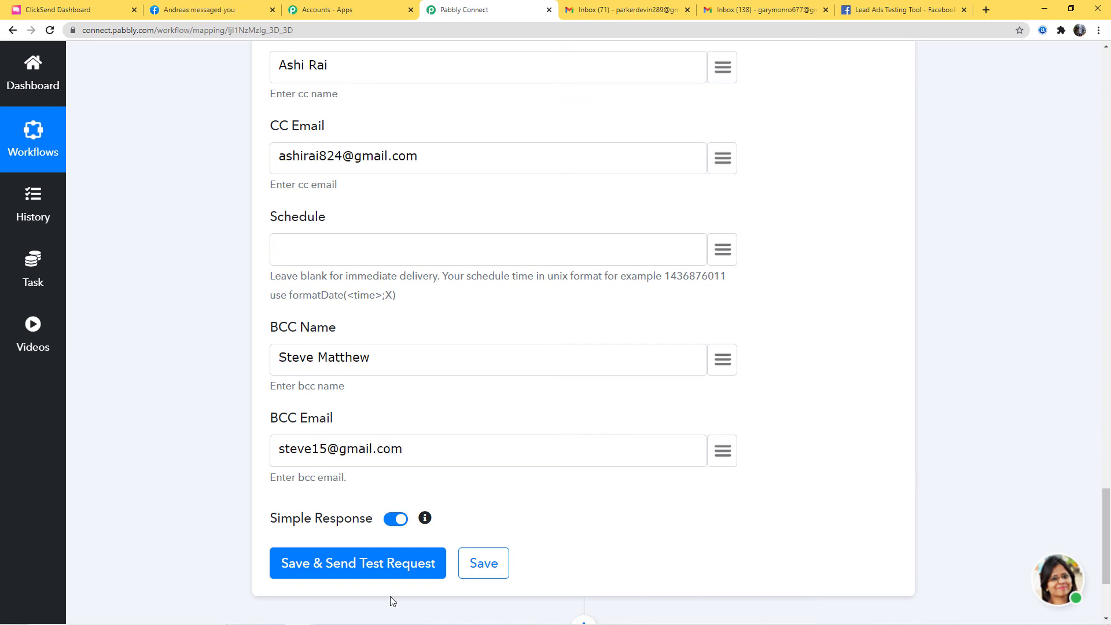
# - Send a ClickSend test request, confirm the 200 SUCCESS queued response, and save the step
pyautogui.click(335, 564)
pyautogui.scroll(-5, 952, 447)
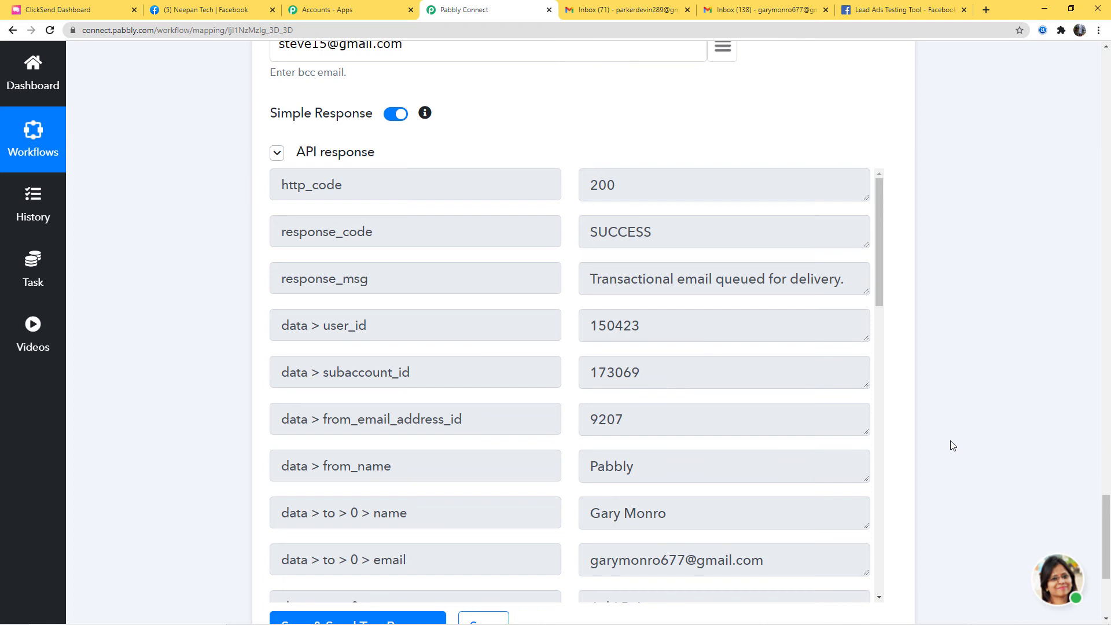
pyautogui.scroll(-3, 957, 445)
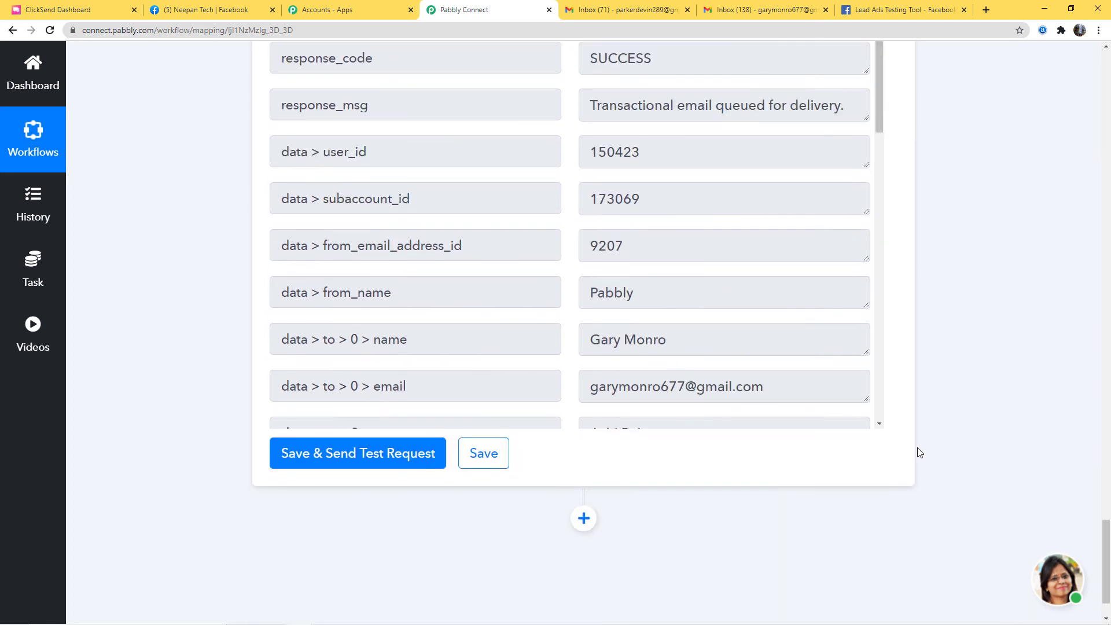
pyautogui.click(483, 453)
# - Refresh Gmail and open Pabbly's 'New Email From Facebook' message under Promotions
pyautogui.click(731, 16)
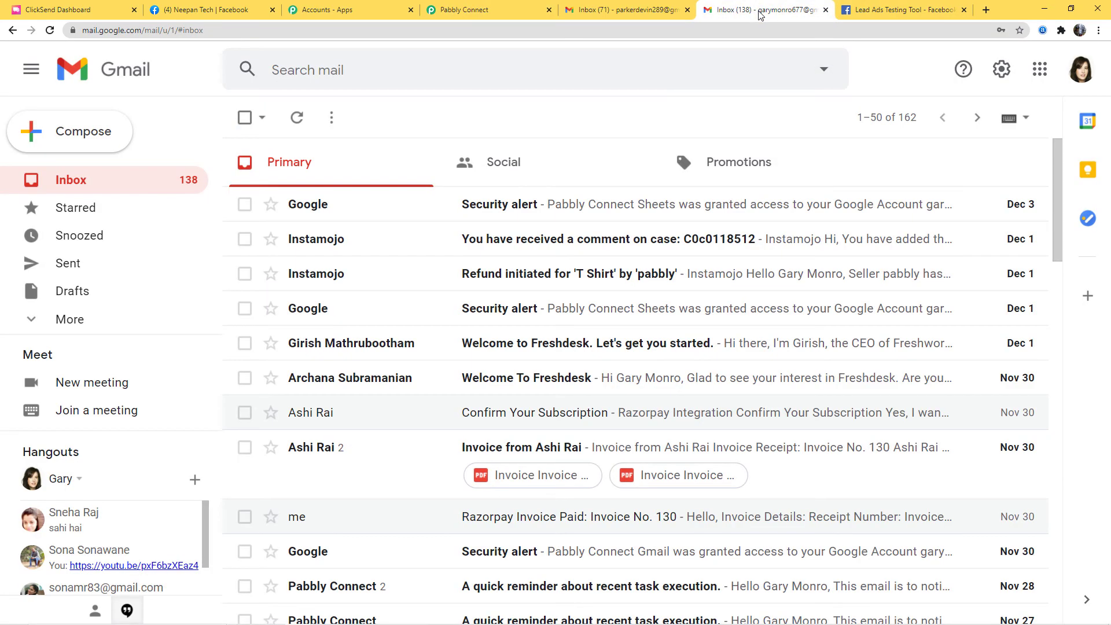
pyautogui.click(297, 117)
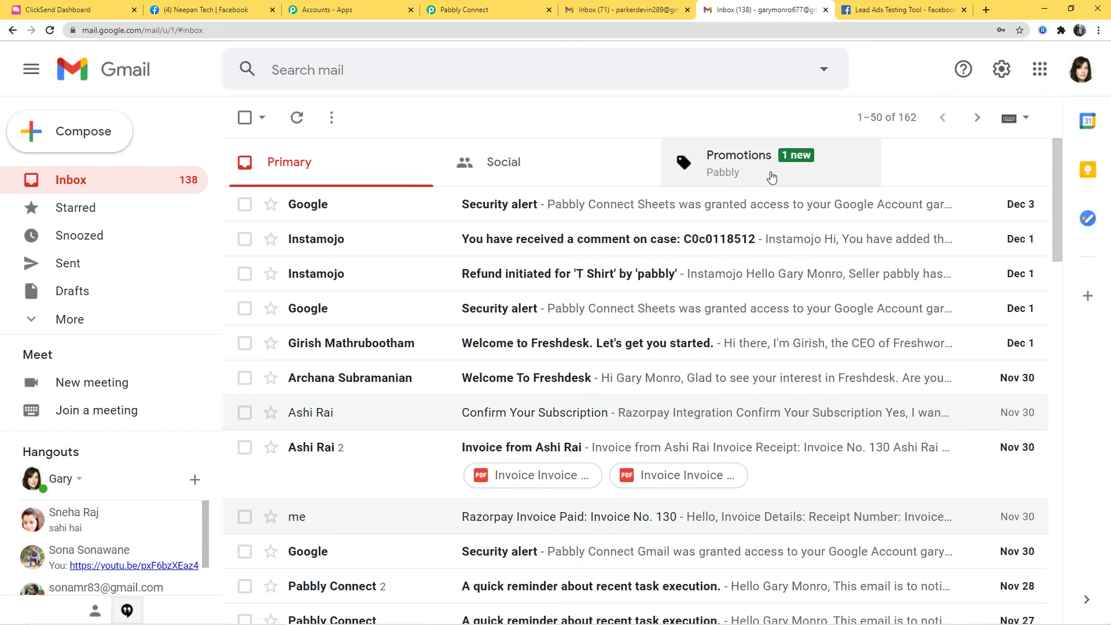
pyautogui.click(761, 172)
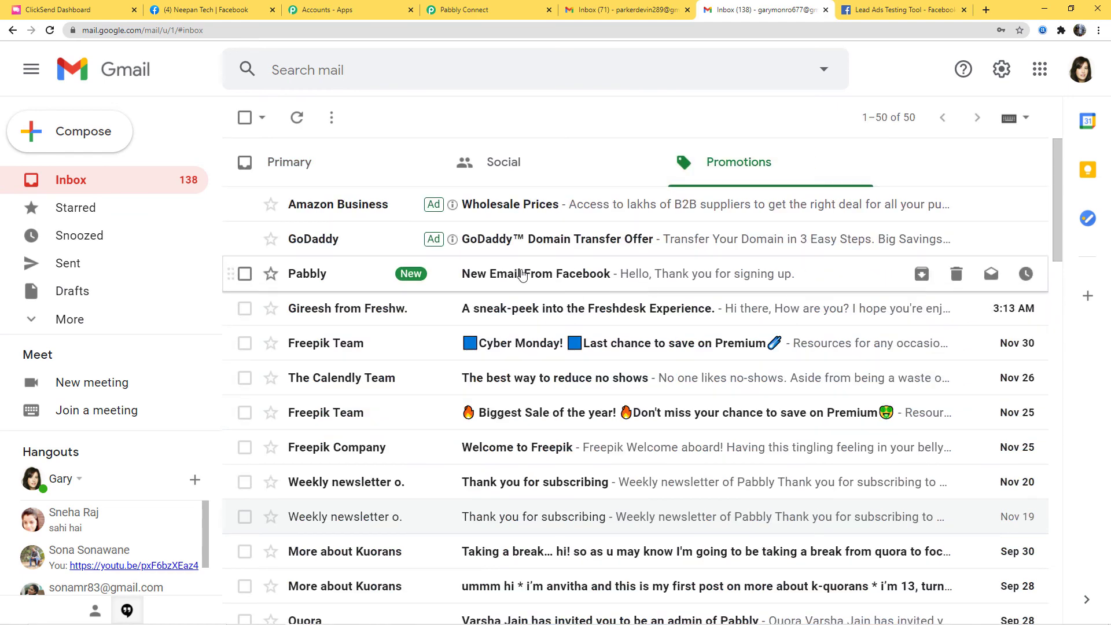
pyautogui.click(567, 279)
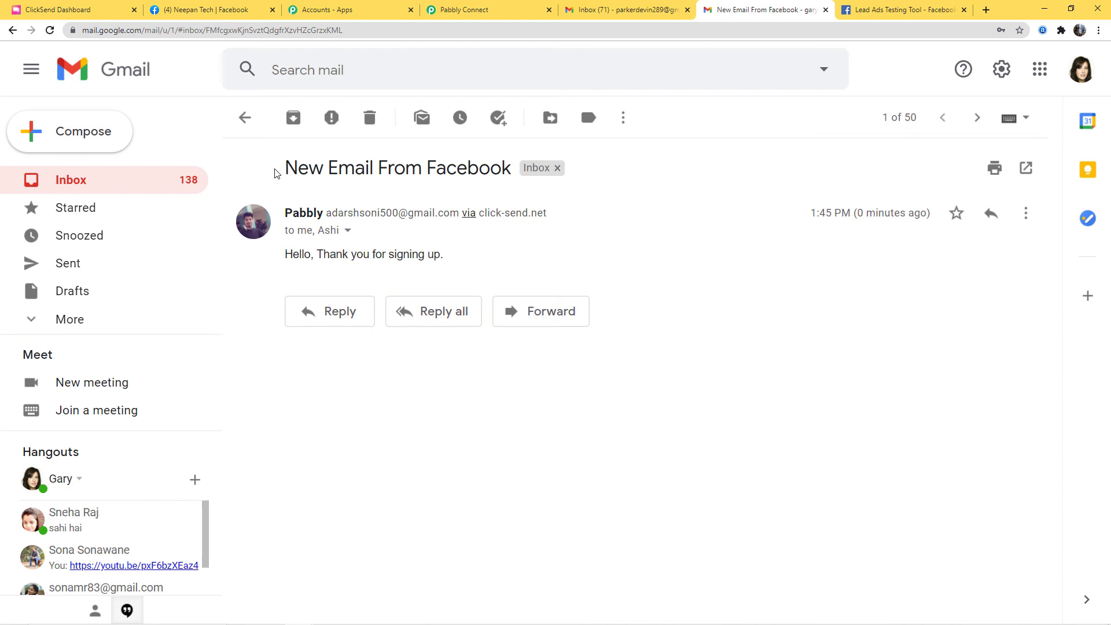
pyautogui.moveTo(287, 167); pyautogui.dragTo(509, 169)
pyautogui.click(753, 327)
pyautogui.click(202, 12)
# - Submit a new FB Leads Form preview lead with a fresh email address and full name
pyautogui.click(625, 262)
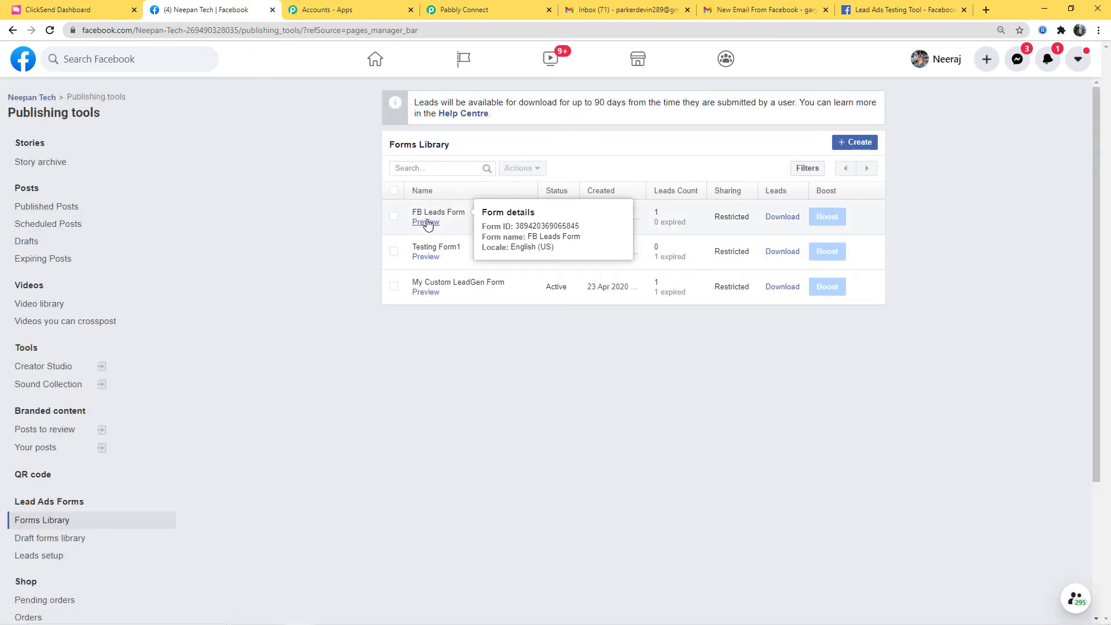
pyautogui.click(427, 224)
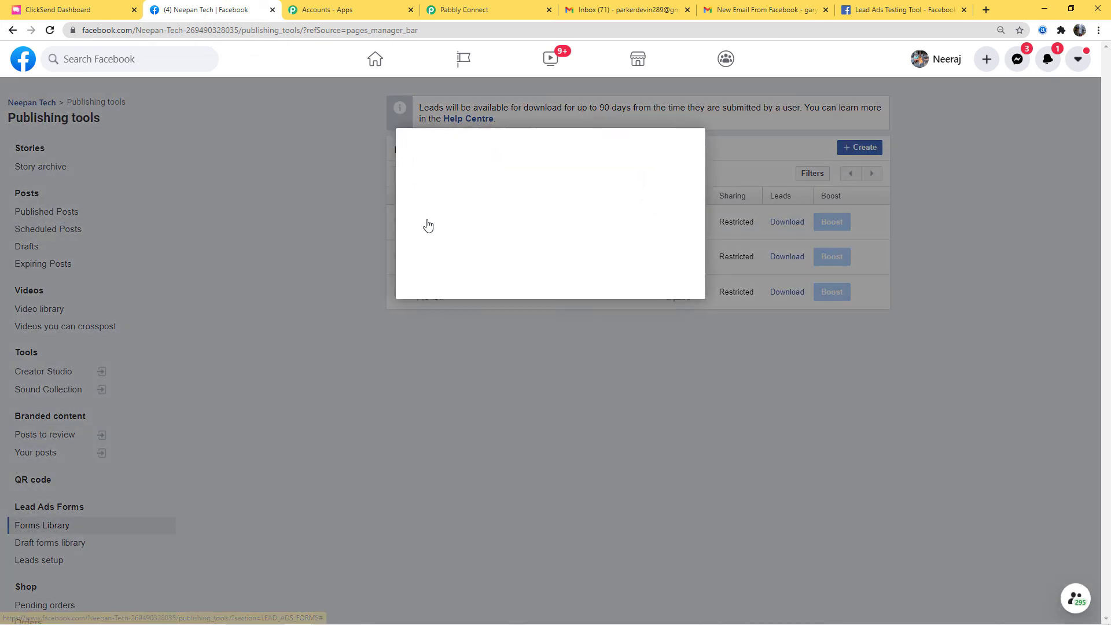
pyautogui.moveTo(567, 218); pyautogui.dragTo(471, 224)
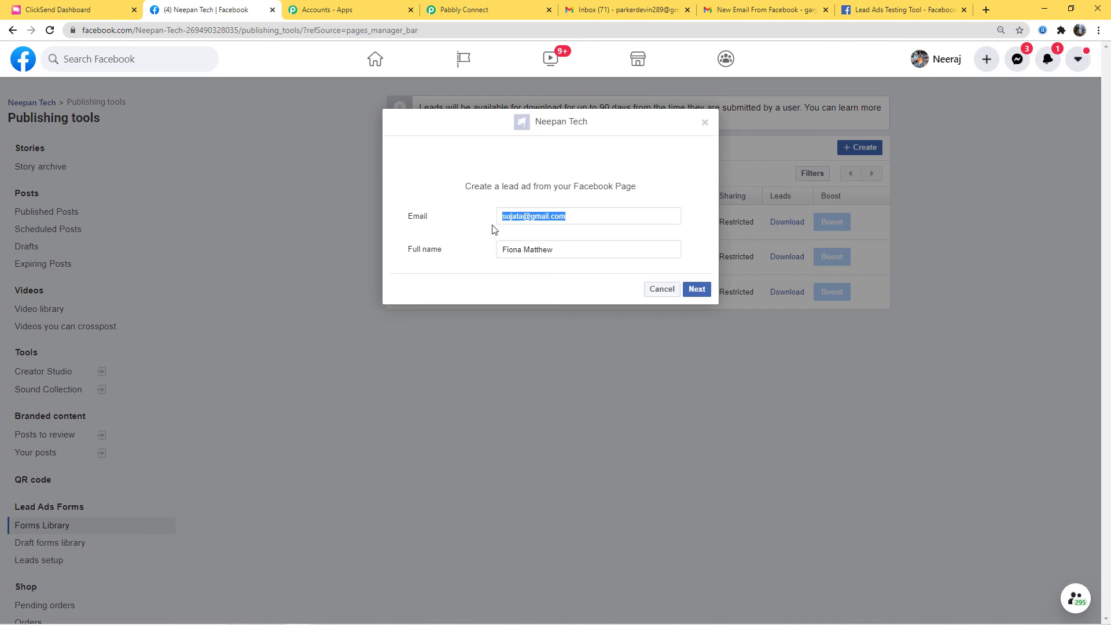
pyautogui.press('BackSpace')
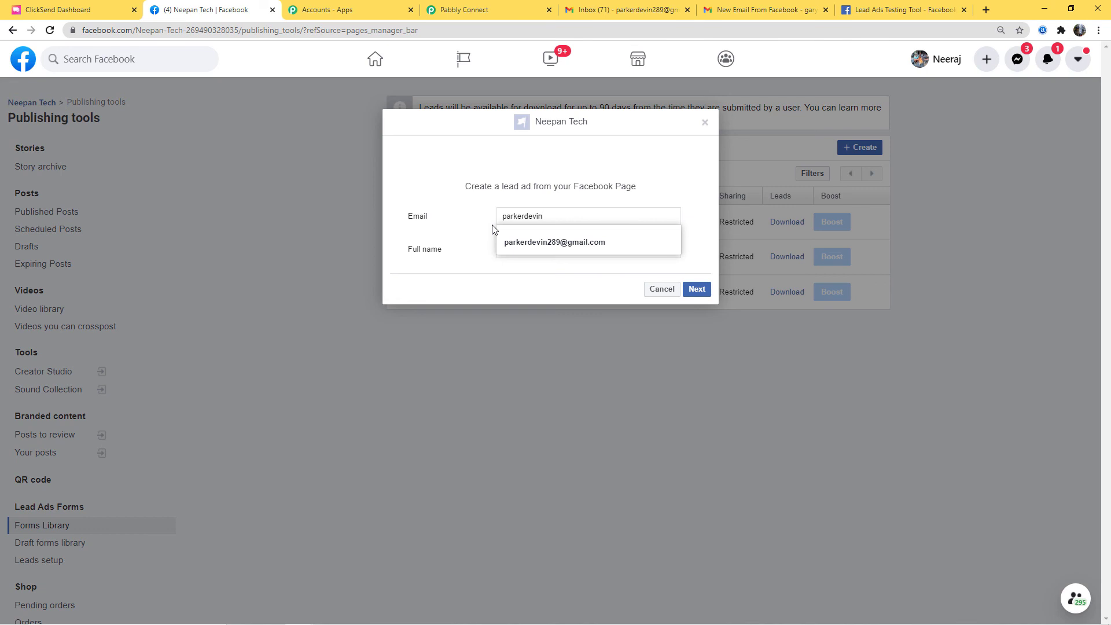
pyautogui.click(403, 252)
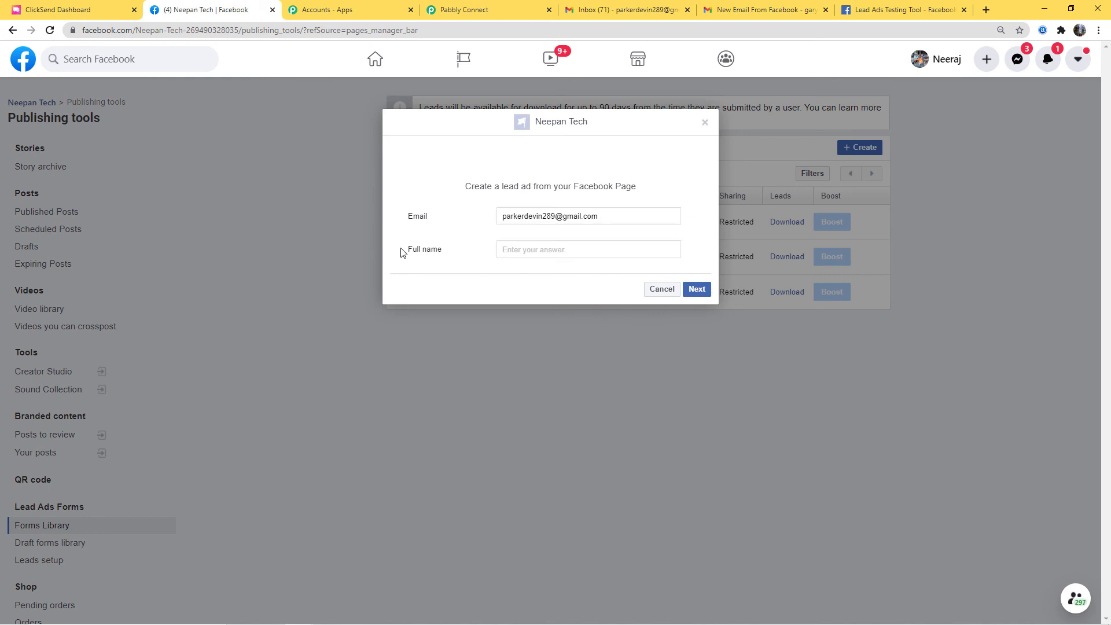
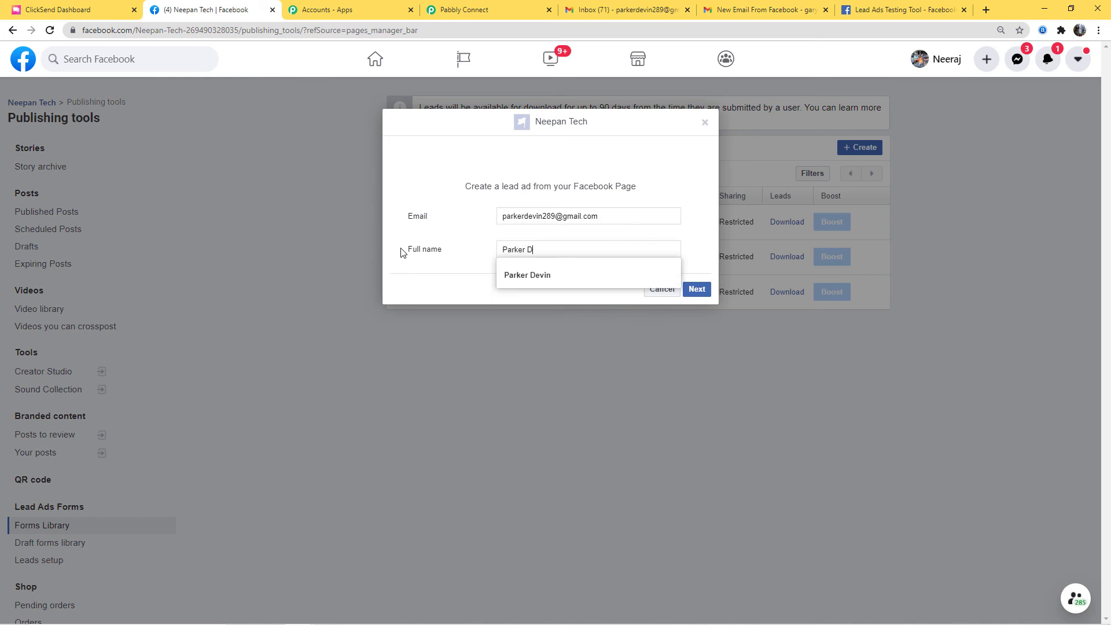
pyautogui.click(559, 275)
pyautogui.click(689, 293)
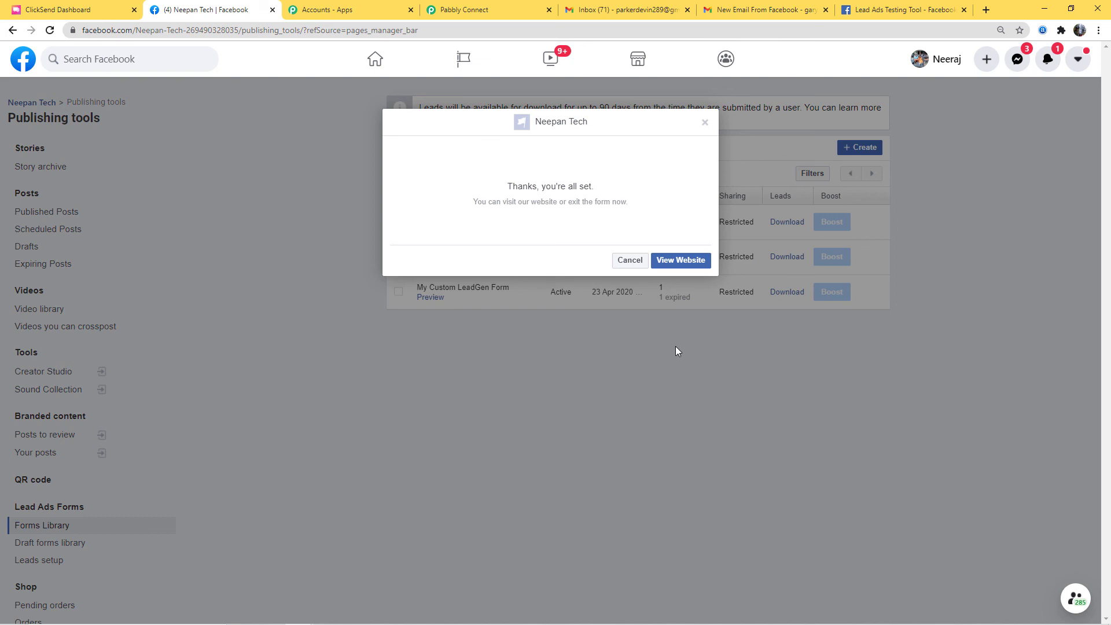
pyautogui.click(624, 14)
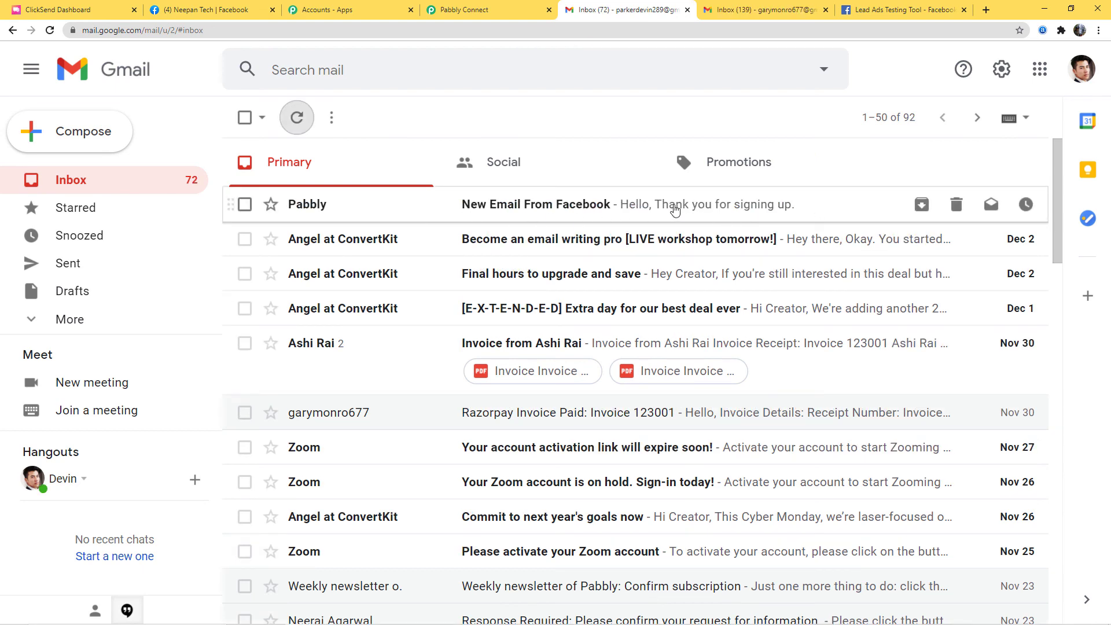
# - Open the newly arrived 'New Email From Facebook' message in the second Gmail inbox
pyautogui.click(675, 209)
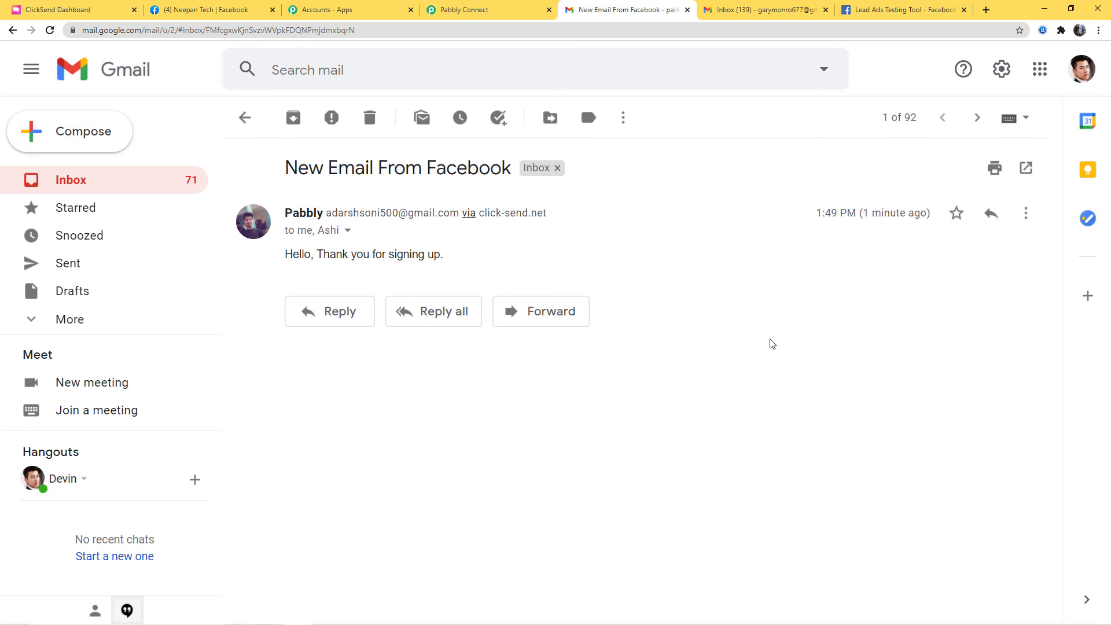
pyautogui.click(498, 10)
# - Collapse the ClickSend, Data Transformer and Facebook Lead Ads step panels in turn
pyautogui.click(1072, 359)
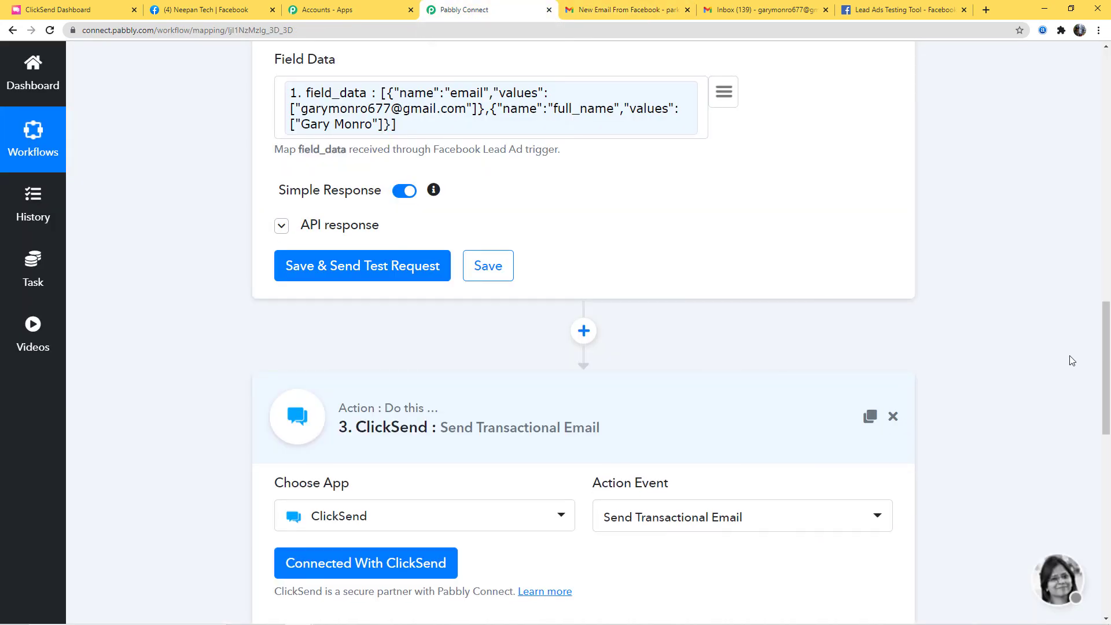
pyautogui.scroll(7, 1022, 365)
pyautogui.scroll(3, 1005, 343)
pyautogui.click(695, 364)
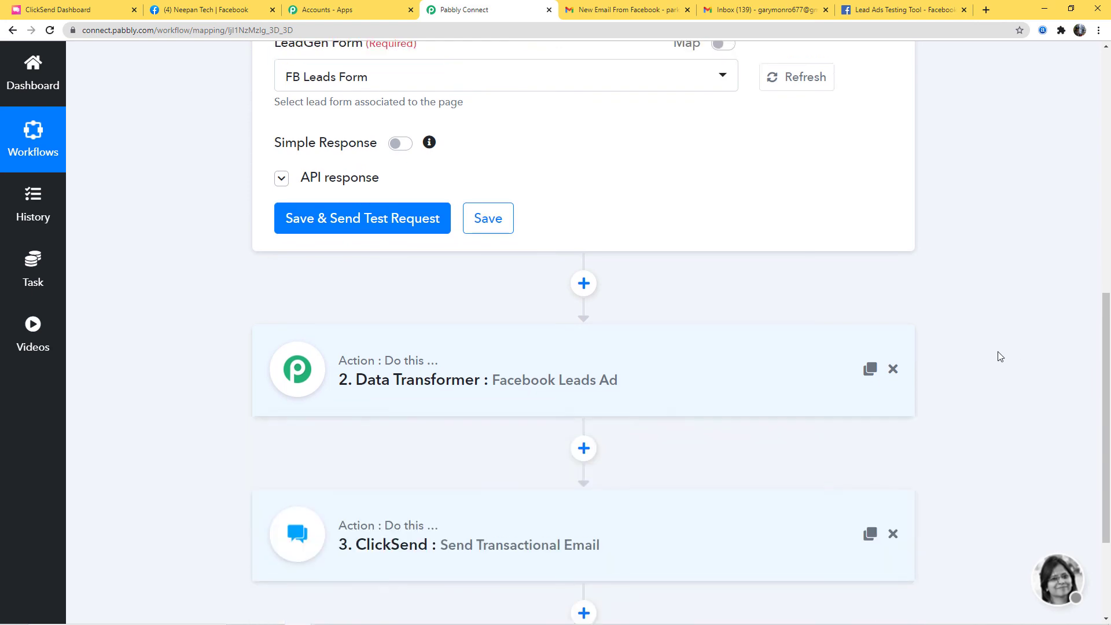
pyautogui.scroll(10, 997, 352)
pyautogui.click(759, 318)
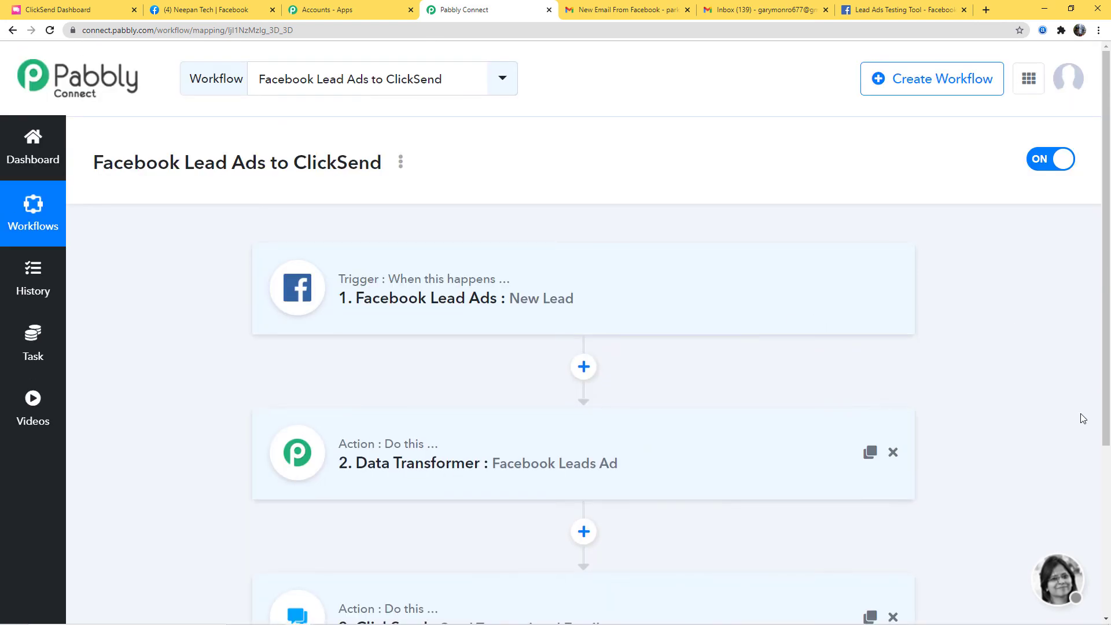
pyautogui.scroll(-3, 1005, 351)
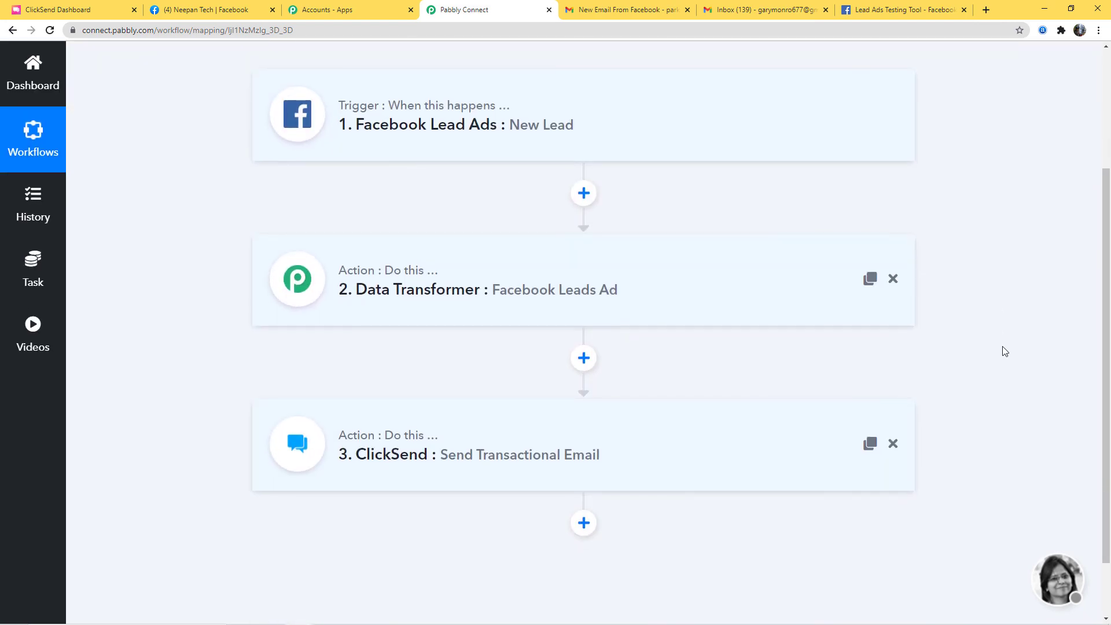